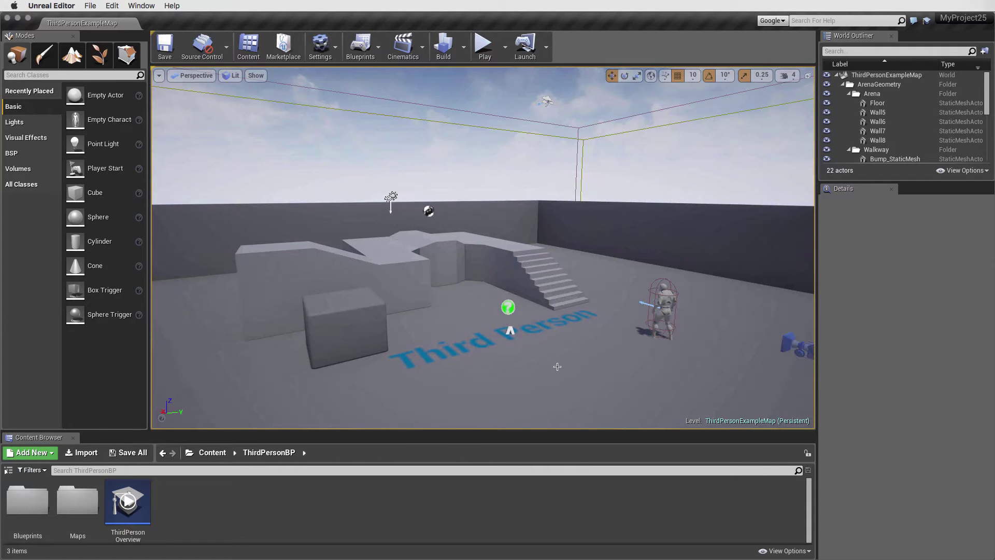
{"action": "left_click_drag", "start_coordinate": [557, 366], "coordinate": [483, 342], "text": "alt"}
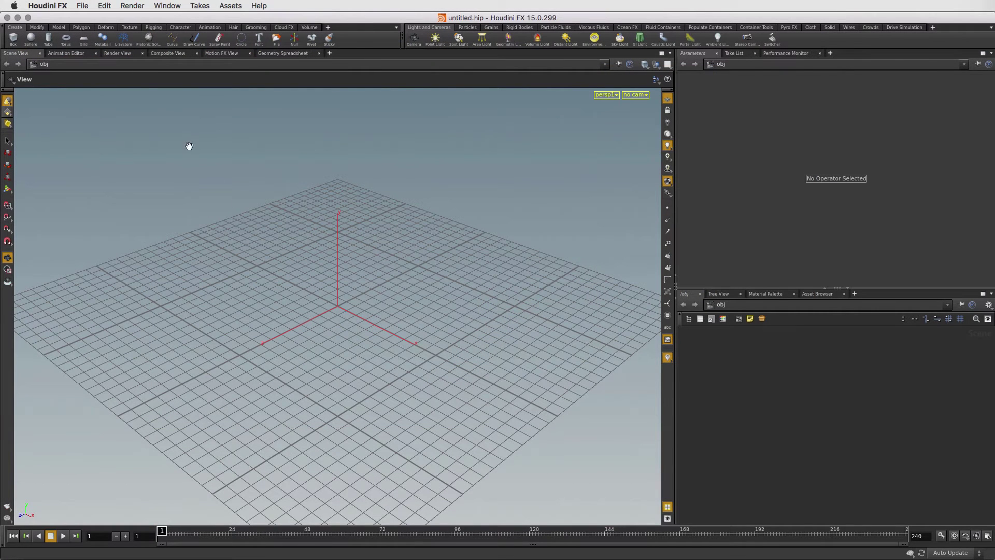
In Houdini, create a grid at the origin and set its size to 5 by 3
{"action": "left_click", "coordinate": [83, 38]}
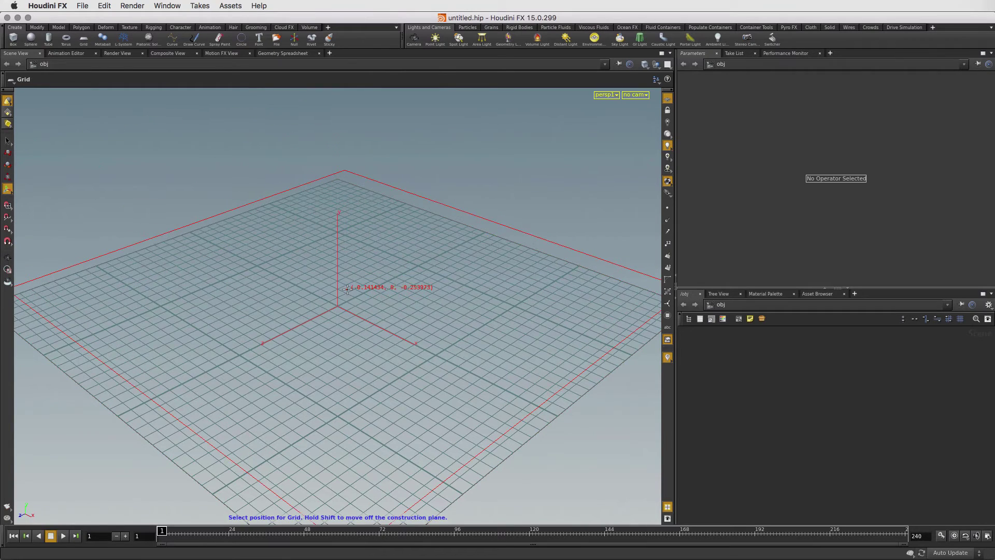
{"action": "key", "text": "Return"}
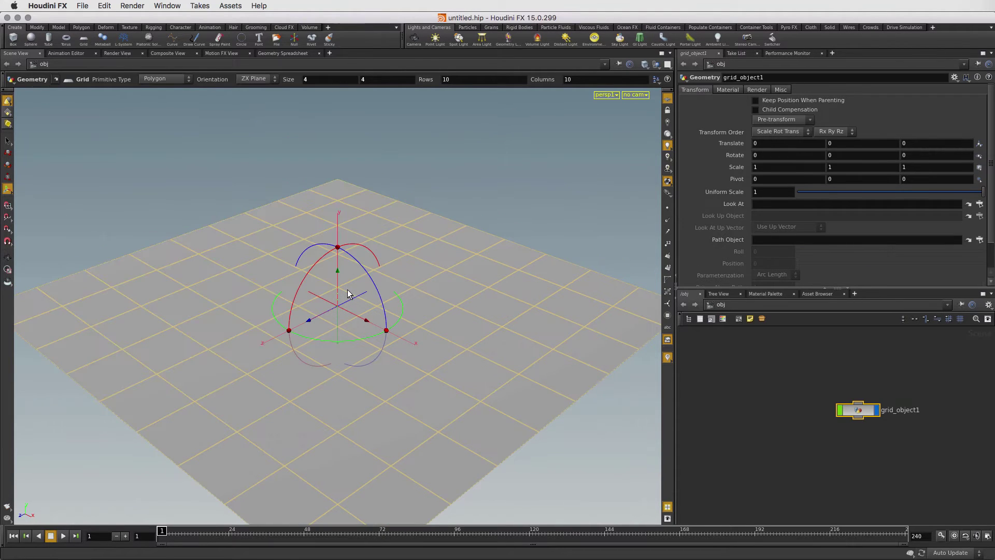
{"action": "double_click", "coordinate": [306, 79]}
{"action": "type", "text": "5"}
{"action": "key", "text": "Tab"}
{"action": "type", "text": "3"}
{"action": "key", "text": "Tab"}
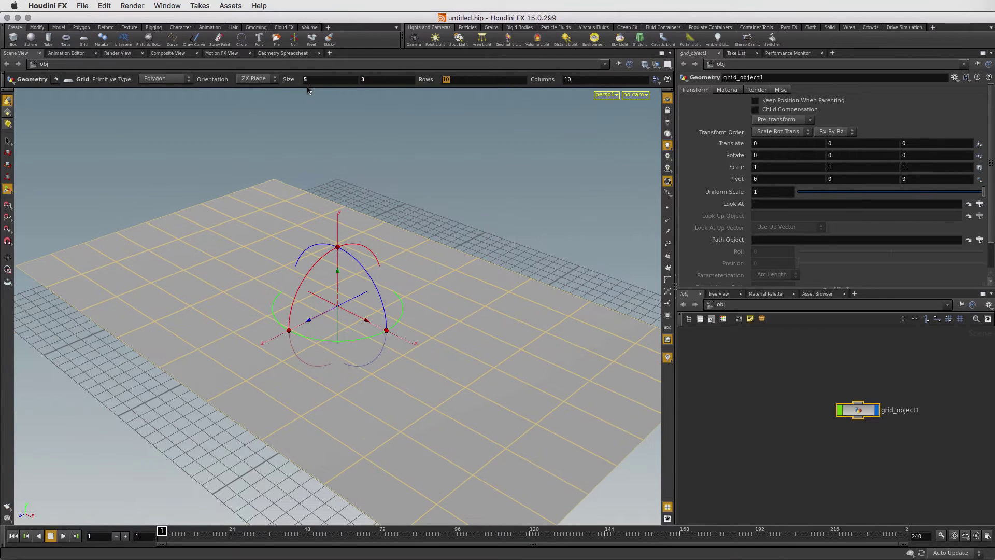
Set the grid's divisions to 4 rows and 6 columns
{"action": "type", "text": "4"}
{"action": "key", "text": "Tab"}
{"action": "type", "text": "6"}
{"action": "key", "text": "Tab"}
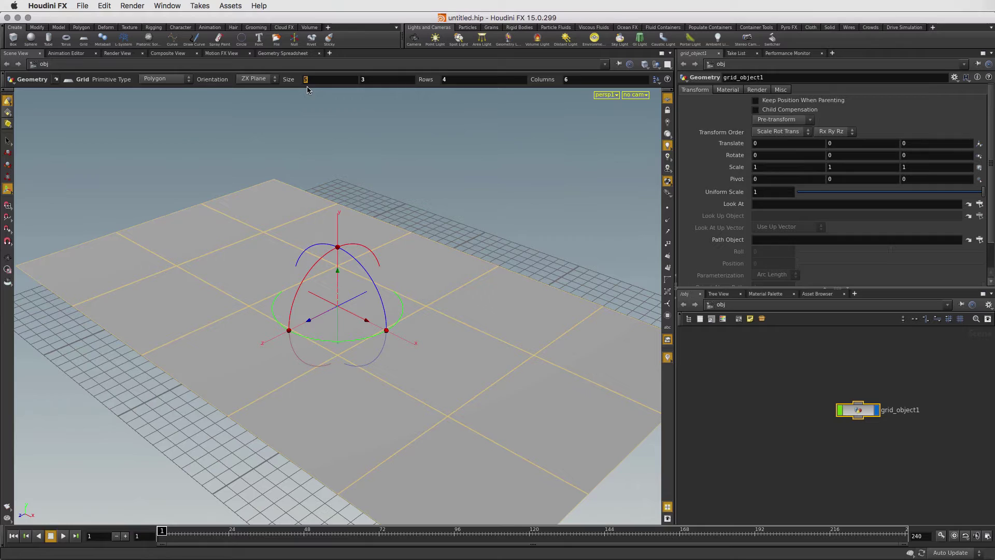
Create a box at the origin and set its geometry size to 0.1 in X and 0.1 in Z
{"action": "left_click", "coordinate": [13, 37]}
{"action": "left_click", "coordinate": [268, 264]}
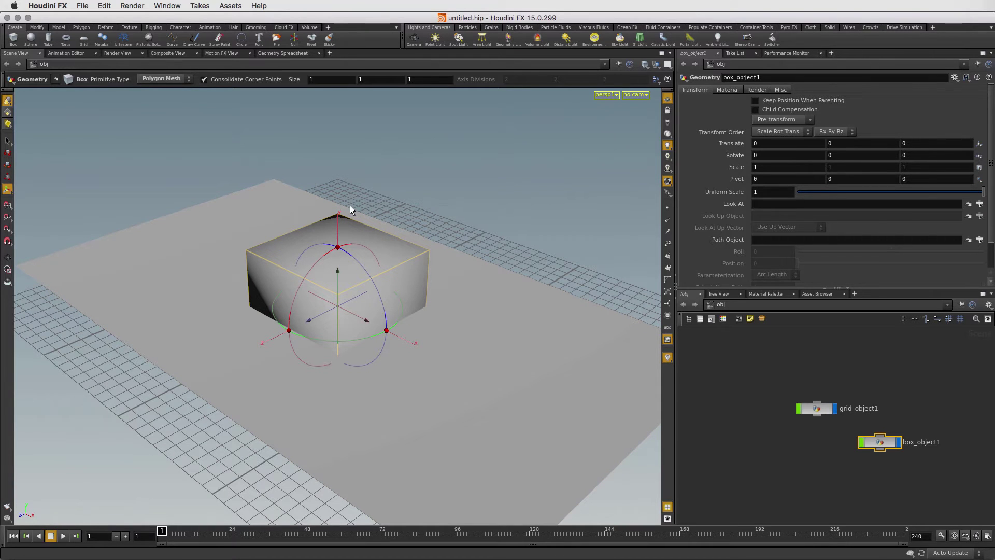
{"action": "double_click", "coordinate": [882, 444]}
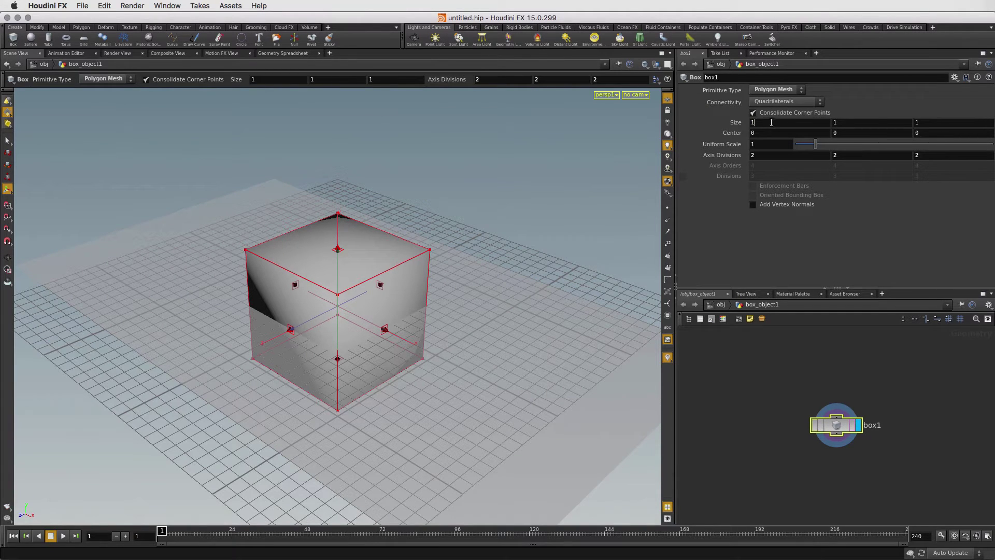
{"action": "left_click", "coordinate": [746, 122]}
{"action": "type", "text": ".1"}
{"action": "key", "text": "Tab"}
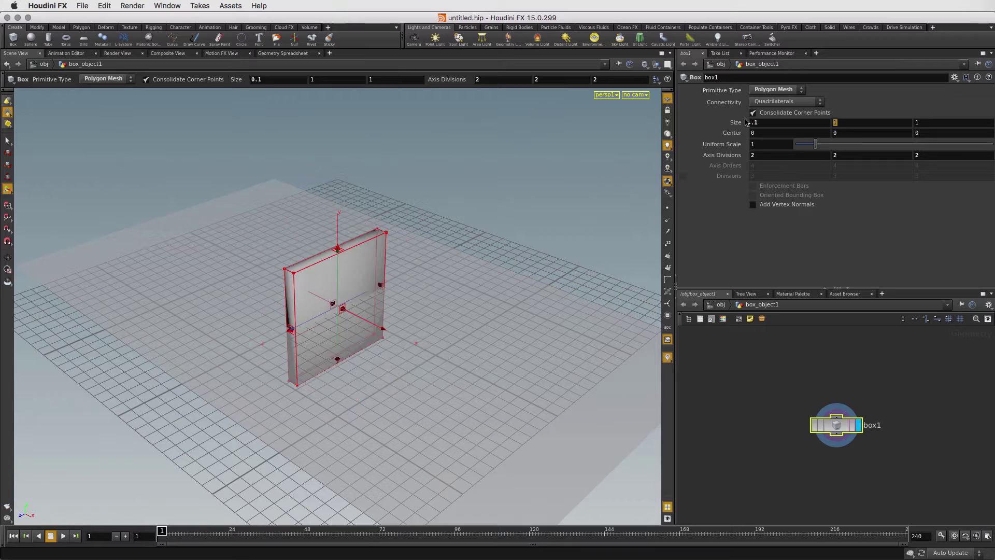
{"action": "key", "text": "Tab"}
{"action": "type", "text": ".1"}
{"action": "key", "text": "Tab"}
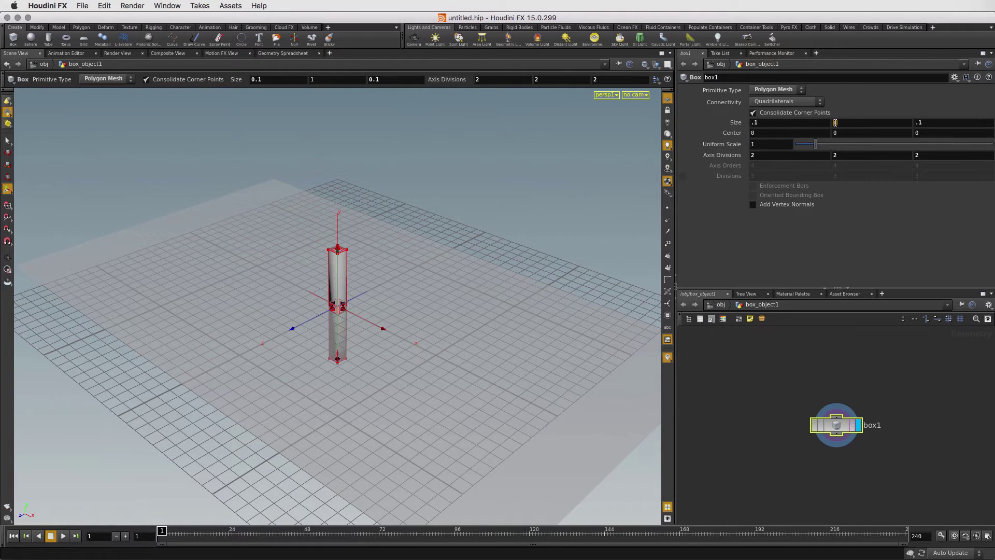
Link the box's Y center to its Y size with a relative channel reference and complete the expression as ch("sizey")/2
{"action": "left_click_drag", "start_coordinate": [835, 122], "coordinate": [840, 137]}
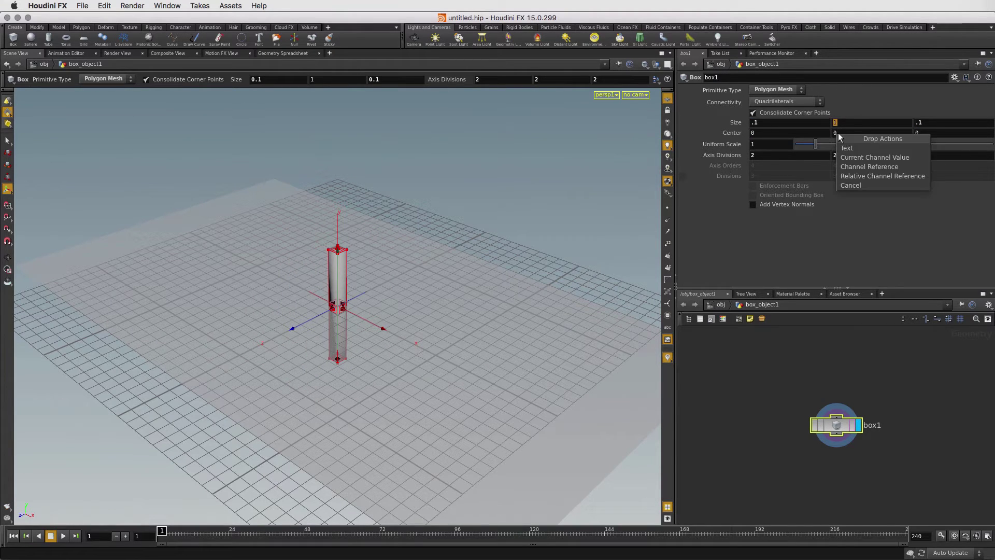
{"action": "left_click", "coordinate": [846, 175]}
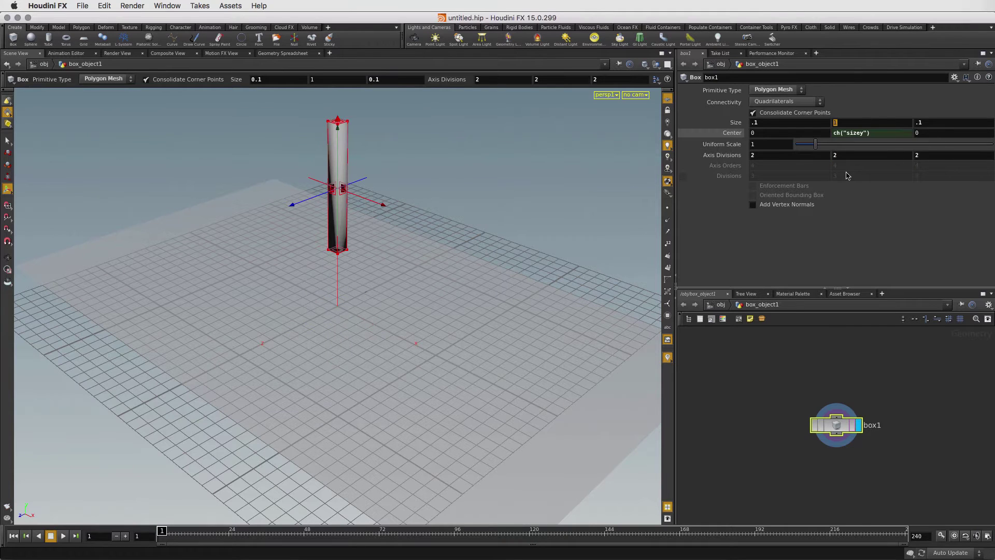
{"action": "left_click", "coordinate": [885, 132]}
{"action": "type", "text": "/2"}
{"action": "key", "text": "Return"}
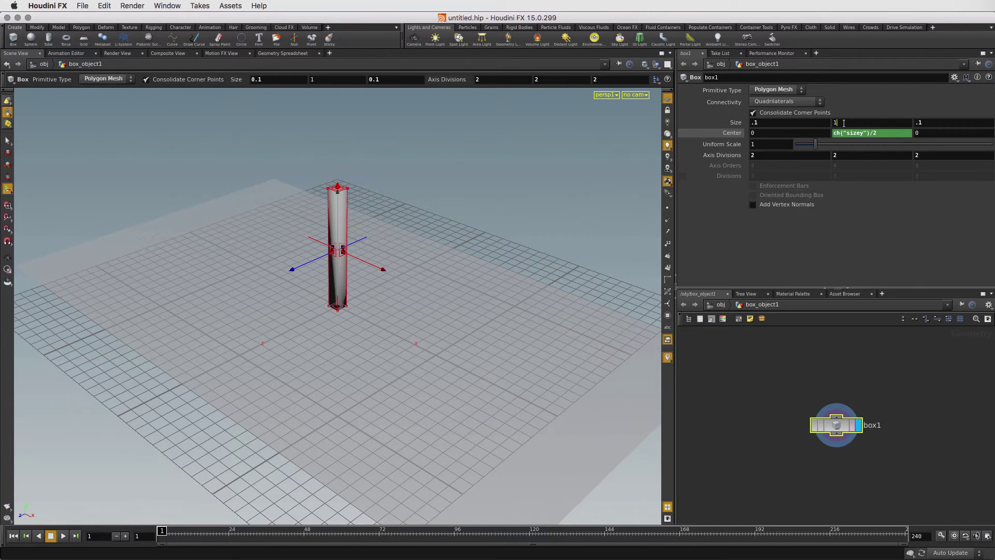
Test the center expression by setting the box's Y size to 1.25, and restore it to 1
{"action": "left_click_drag", "start_coordinate": [844, 123], "coordinate": [835, 122]}
{"action": "key", "text": "Return"}
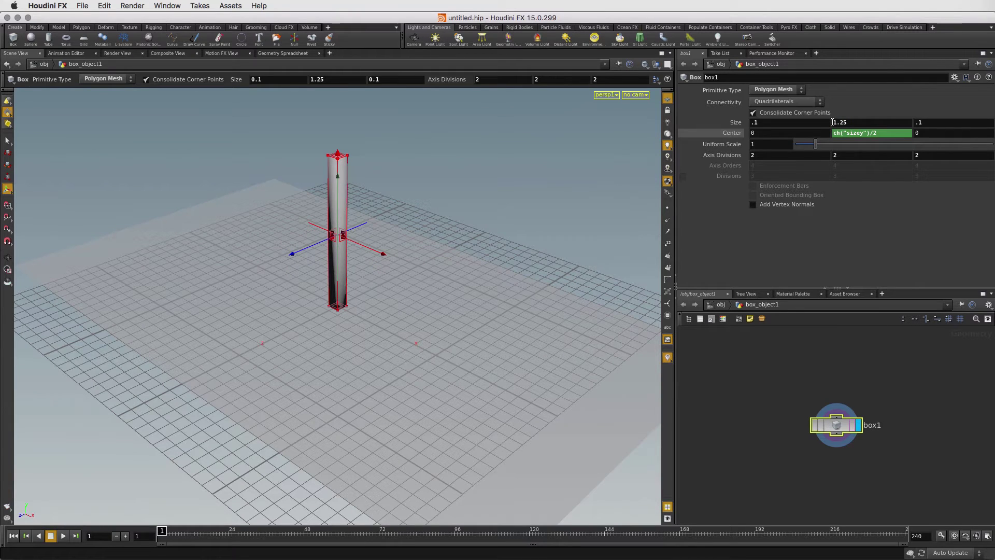
{"action": "left_click_drag", "start_coordinate": [850, 123], "coordinate": [830, 121]}
{"action": "type", "text": "1"}
{"action": "key", "text": "Return"}
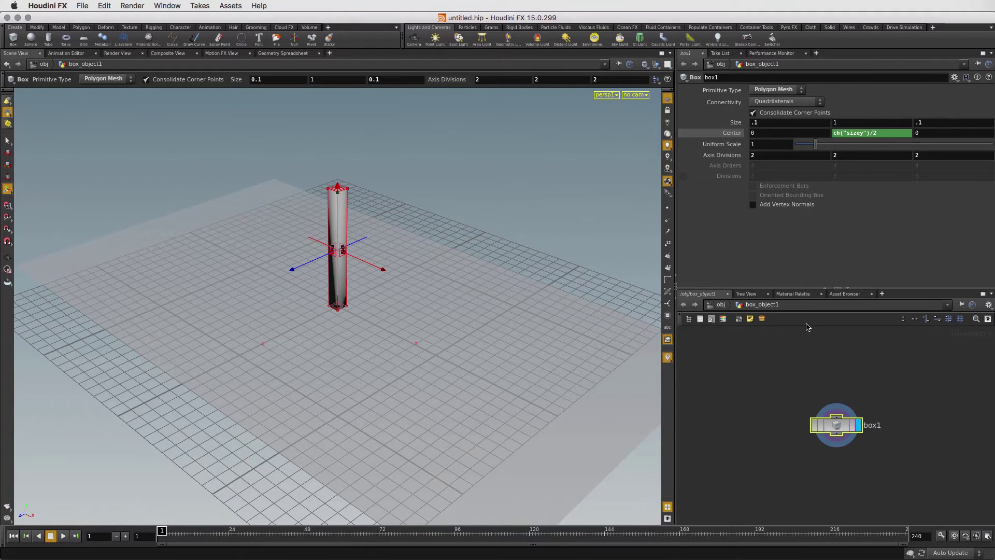
Return to the object level and use Copy to Points to copy the thin box onto all of the grid's points
{"action": "left_click", "coordinate": [721, 305]}
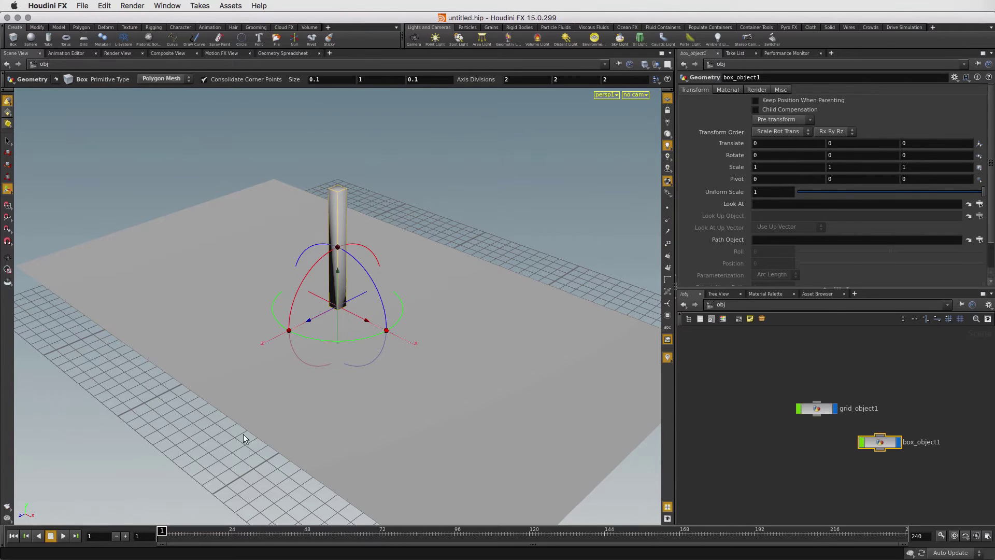
{"action": "left_click", "coordinate": [98, 172]}
{"action": "left_click", "coordinate": [7, 140]}
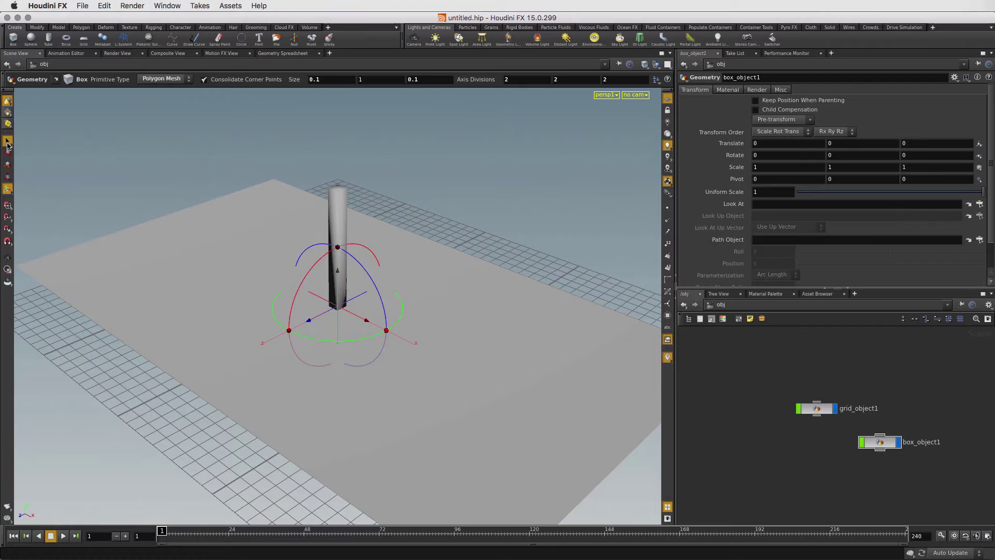
{"action": "left_click", "coordinate": [37, 27]}
{"action": "left_click", "coordinate": [75, 39]}
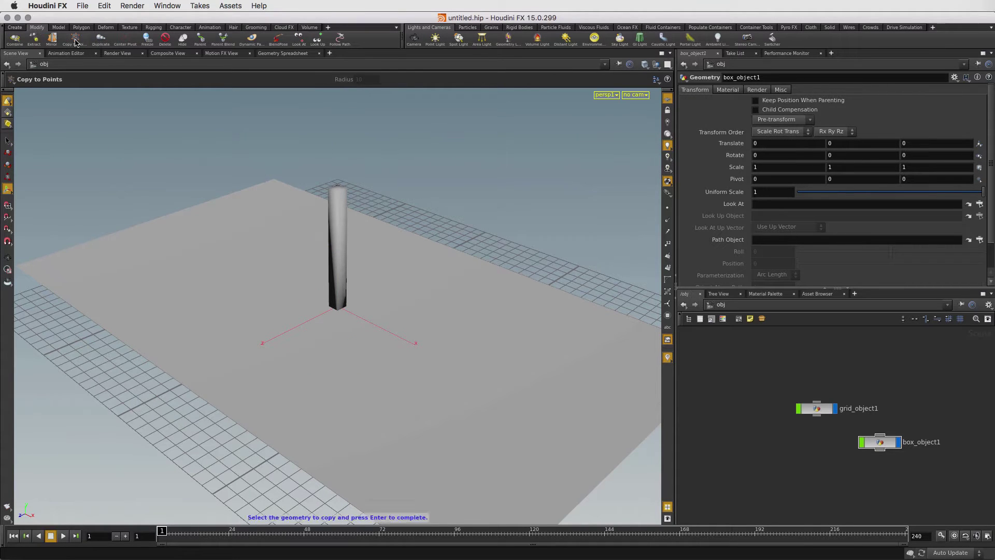
{"action": "left_click", "coordinate": [338, 219]}
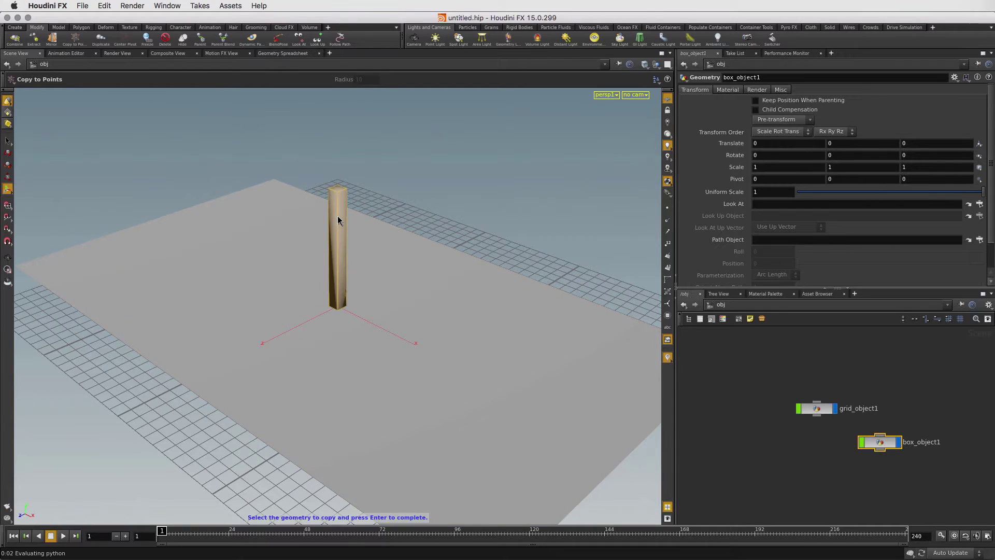
{"action": "key", "text": "Return"}
{"action": "left_click", "coordinate": [434, 307]}
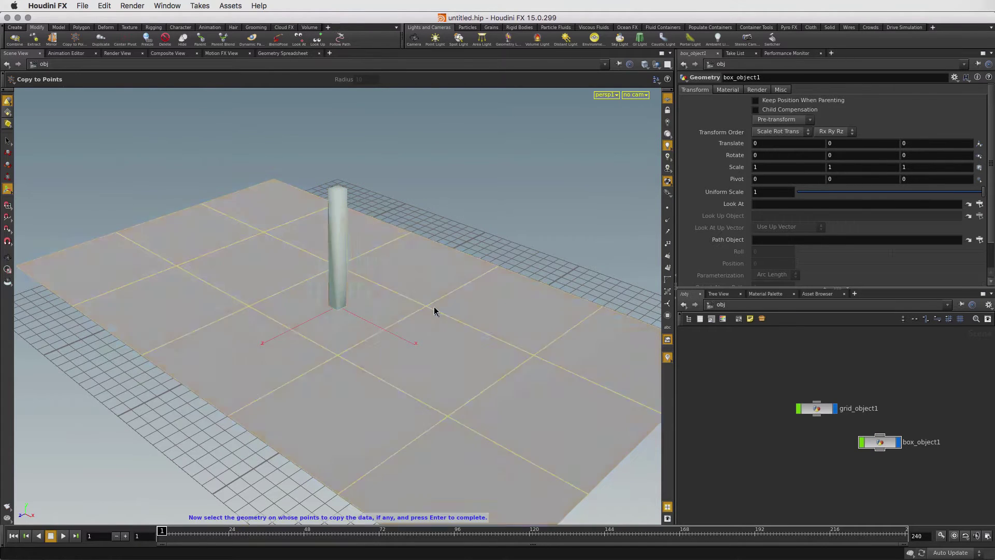
{"action": "key", "text": "Return"}
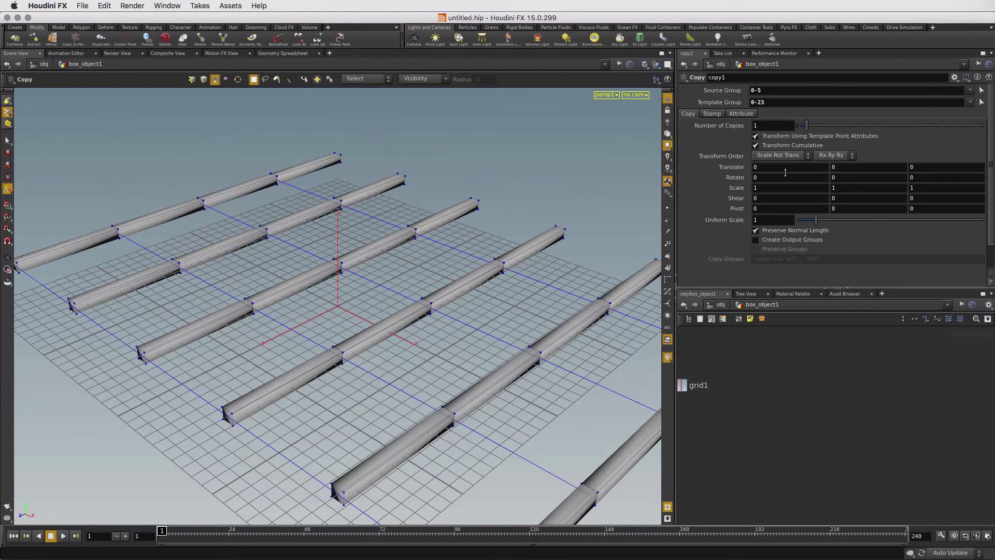
Turn off Transform Using Template Point Attributes on the copy operation so the columns stand upright
{"action": "left_click", "coordinate": [768, 137]}
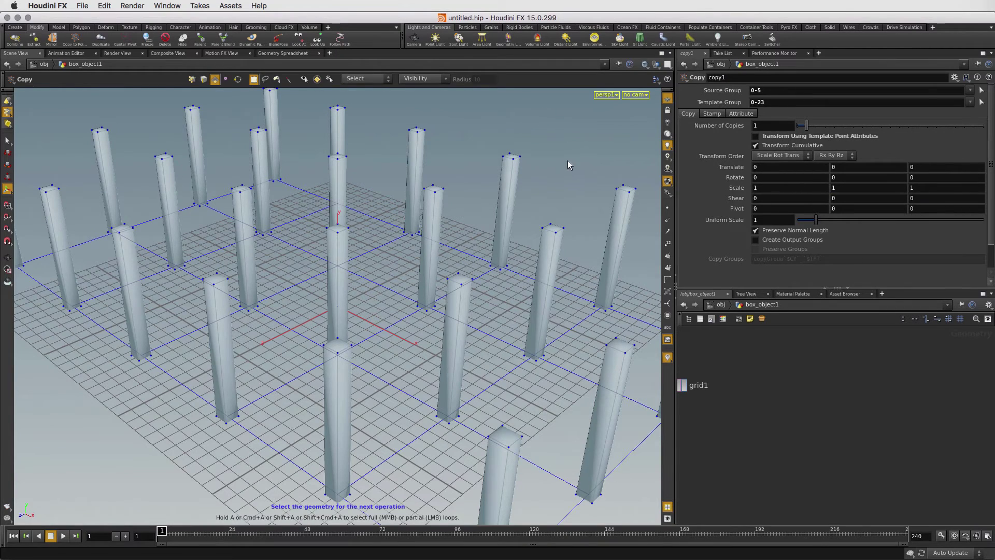
{"action": "right_click_drag", "start_coordinate": [567, 162], "coordinate": [302, 192], "text": "alt"}
{"action": "left_click_drag", "start_coordinate": [301, 192], "coordinate": [399, 194]}
{"action": "key", "text": "Return"}
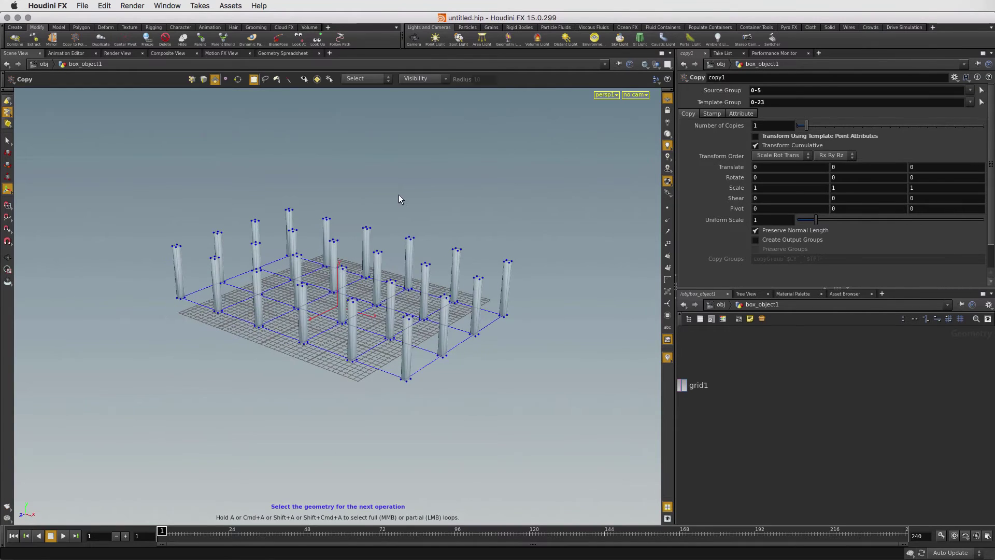
Create a second box at the origin as a flat slab and set its size to 6 by 0.05 by 4
{"action": "left_click", "coordinate": [14, 27]}
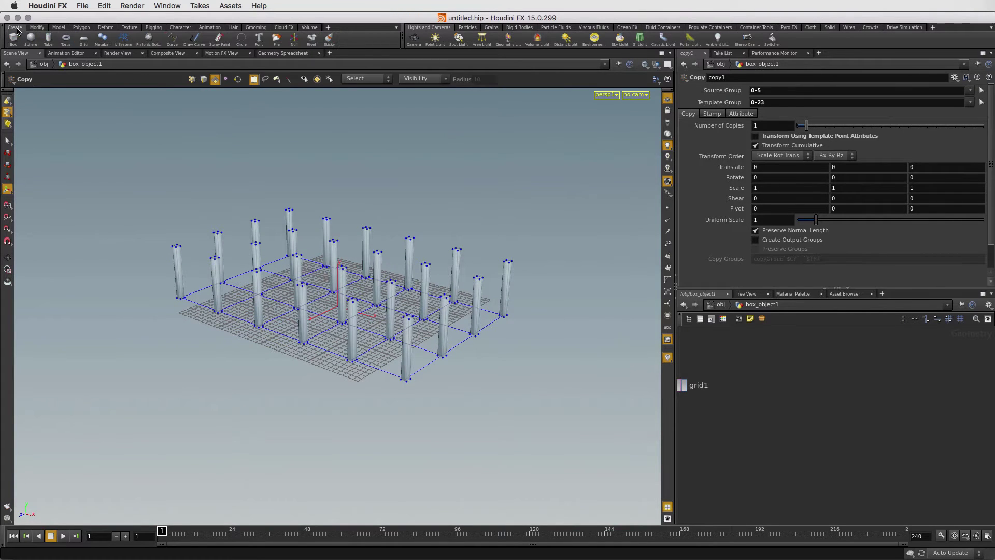
{"action": "left_click", "coordinate": [13, 38]}
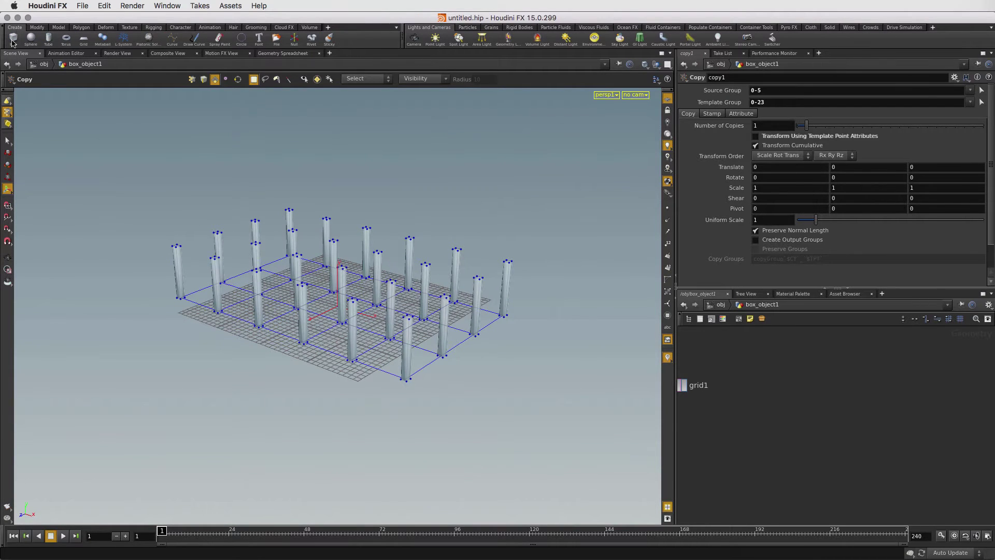
{"action": "left_click", "coordinate": [328, 306]}
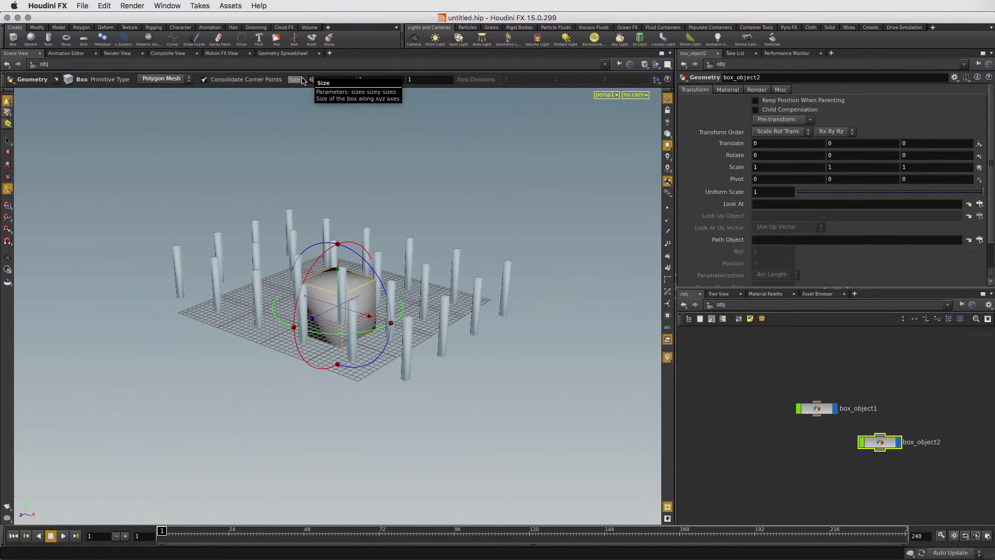
{"action": "key", "text": "Tab"}
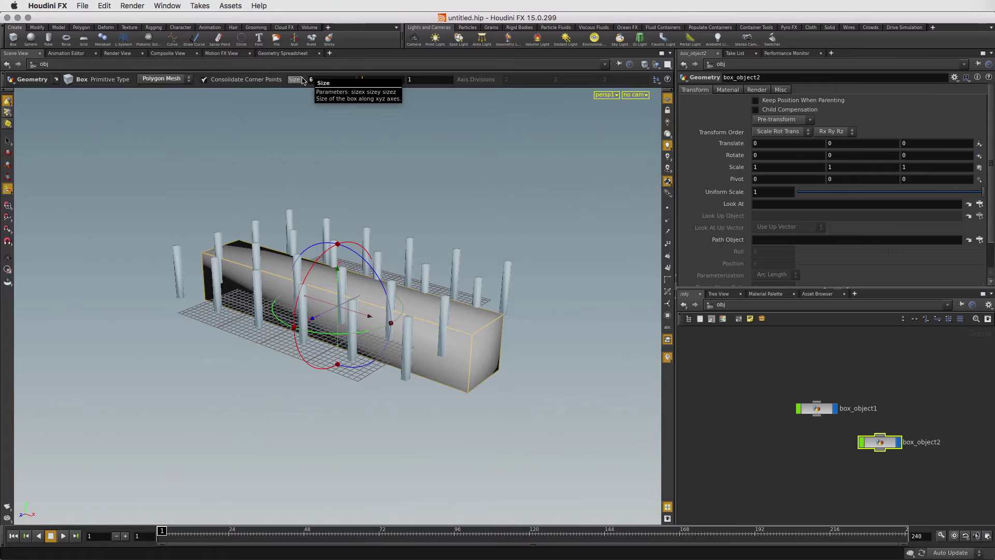
{"action": "key", "text": "Tab"}
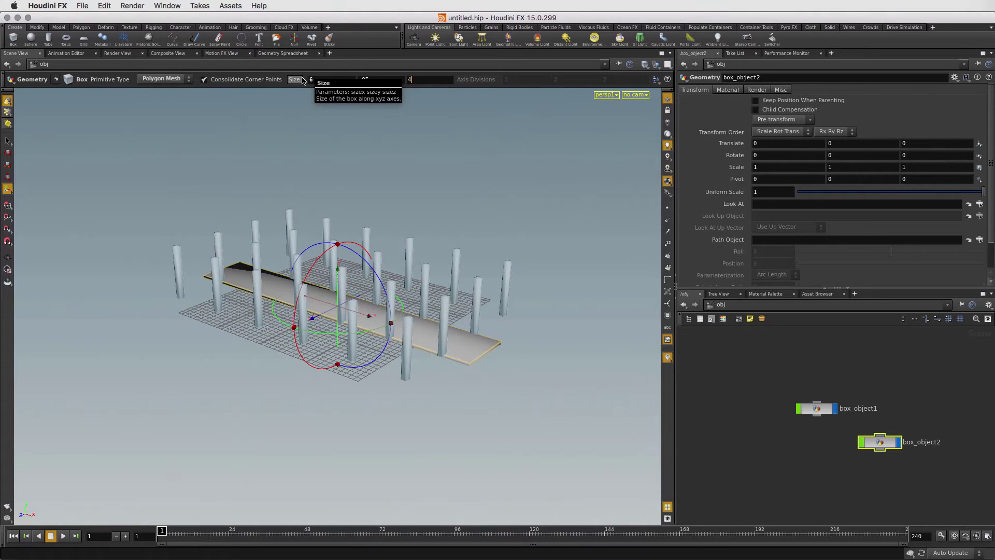
{"action": "key", "text": "Tab"}
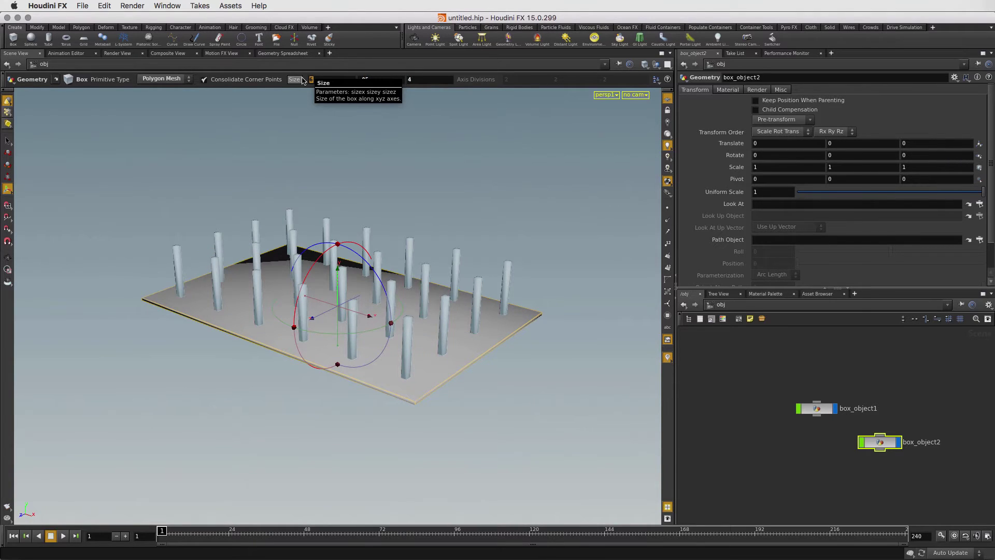
{"action": "type", "text": "6"}
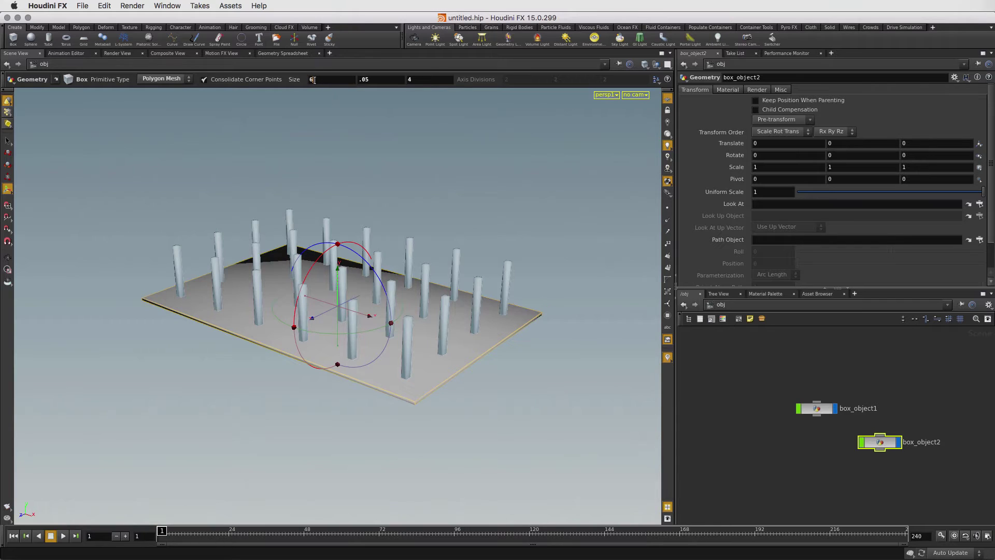
Reduce the slab's size to 5.5 in X and 3.5 in Z
{"action": "left_click_drag", "start_coordinate": [314, 79], "coordinate": [309, 80]}
{"action": "type", "text": "5.5"}
{"action": "key", "text": "Tab"}
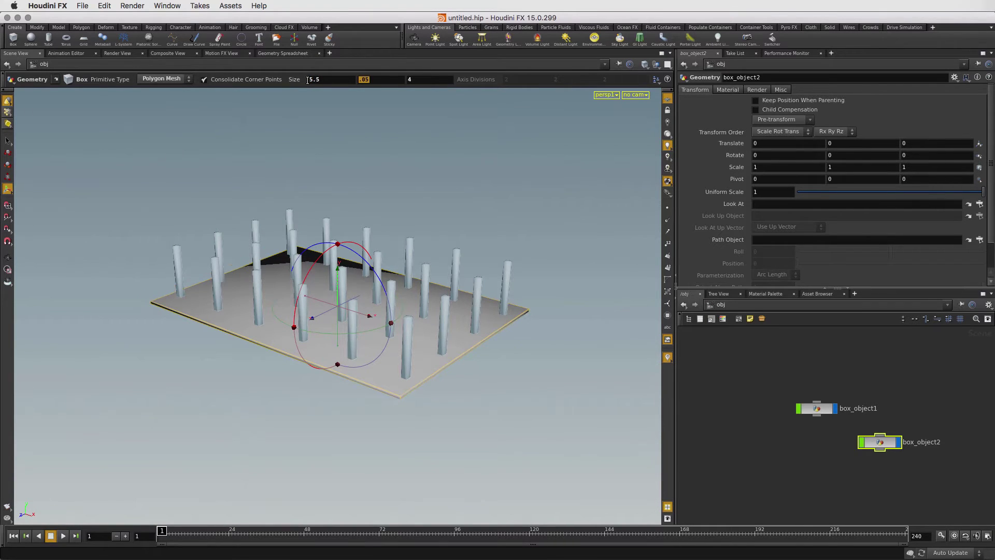
{"action": "key", "text": "Tab"}
{"action": "type", "text": "3.5"}
{"action": "key", "text": "Return"}
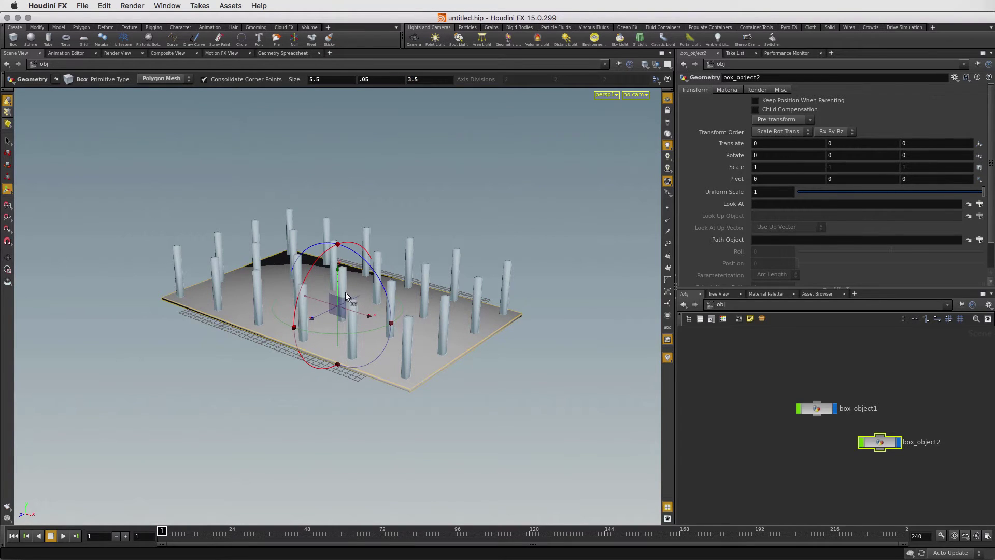
Raise the slab onto the column tops, about 1.01 along Y, and fine-tune its Y translation
{"action": "left_click_drag", "start_coordinate": [338, 294], "coordinate": [332, 236]}
{"action": "key", "text": "r"}
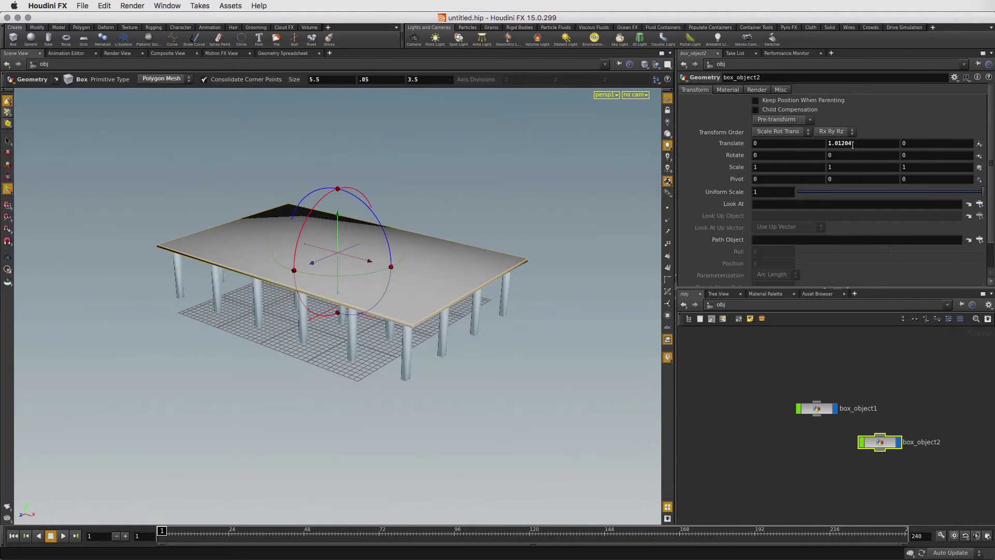
{"action": "left_click_drag", "start_coordinate": [853, 146], "coordinate": [846, 144]}
{"action": "type", "text": "5"}
{"action": "key", "text": "Return"}
Select both box objects and combine the columns and the slab into one geometry object
{"action": "left_click_drag", "start_coordinate": [751, 368], "coordinate": [943, 486]}
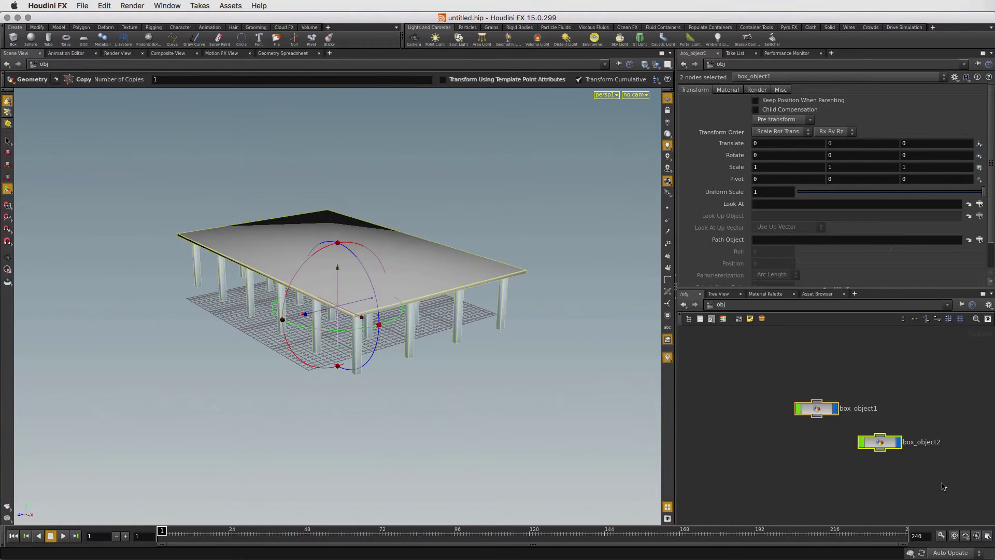
{"action": "left_click", "coordinate": [37, 28]}
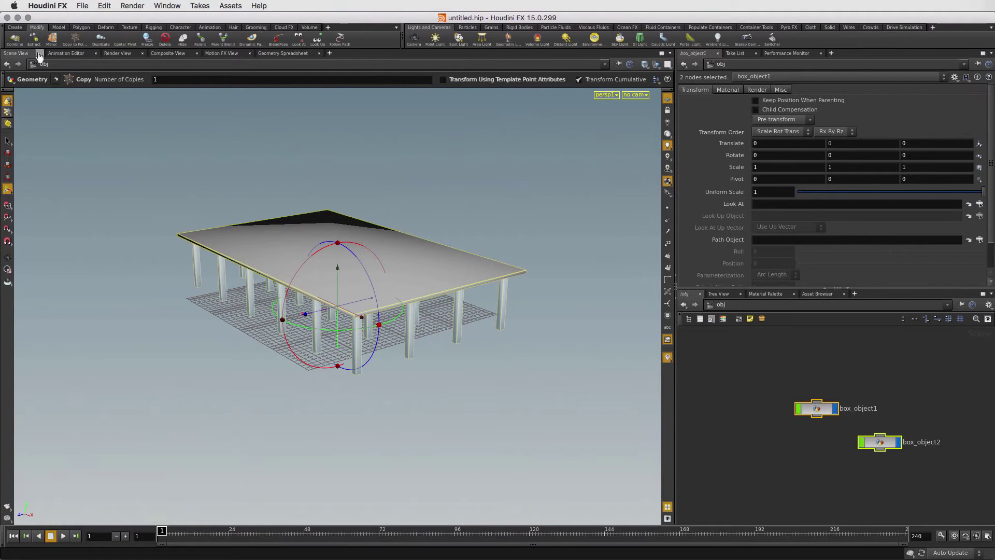
{"action": "left_click", "coordinate": [15, 38]}
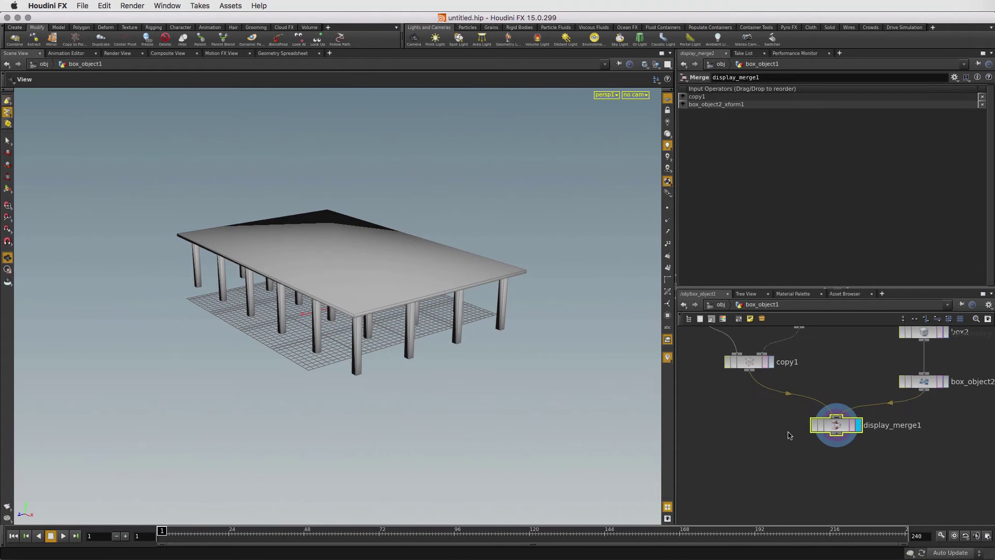
Add a Duplicate node below display_merge1, connect it to the merge output and make it the displayed node
{"action": "scroll", "coordinate": [788, 430], "scroll_direction": "down", "scroll_amount": 5}
{"action": "scroll", "coordinate": [780, 420], "scroll_direction": "up", "scroll_amount": 4}
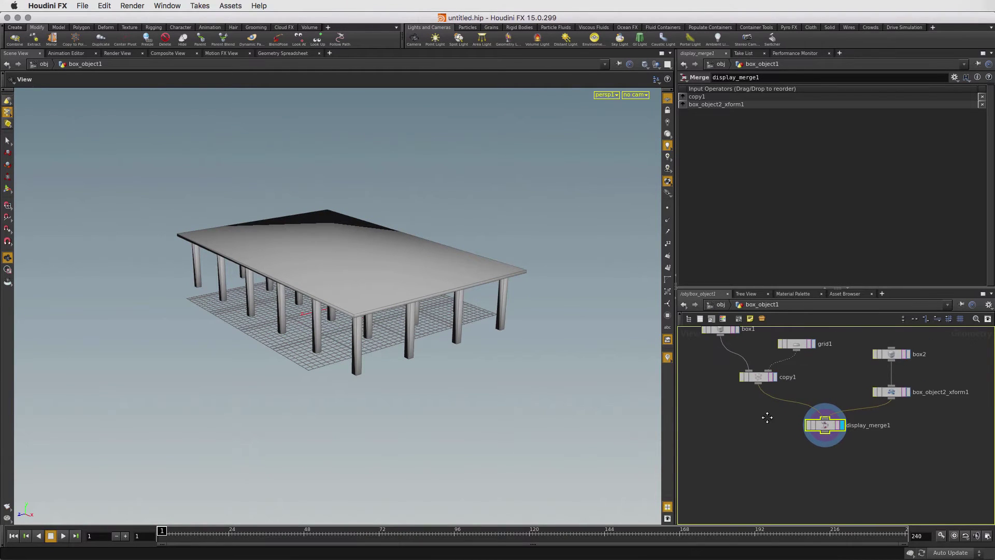
{"action": "middle_click_drag", "start_coordinate": [767, 418], "coordinate": [782, 435]}
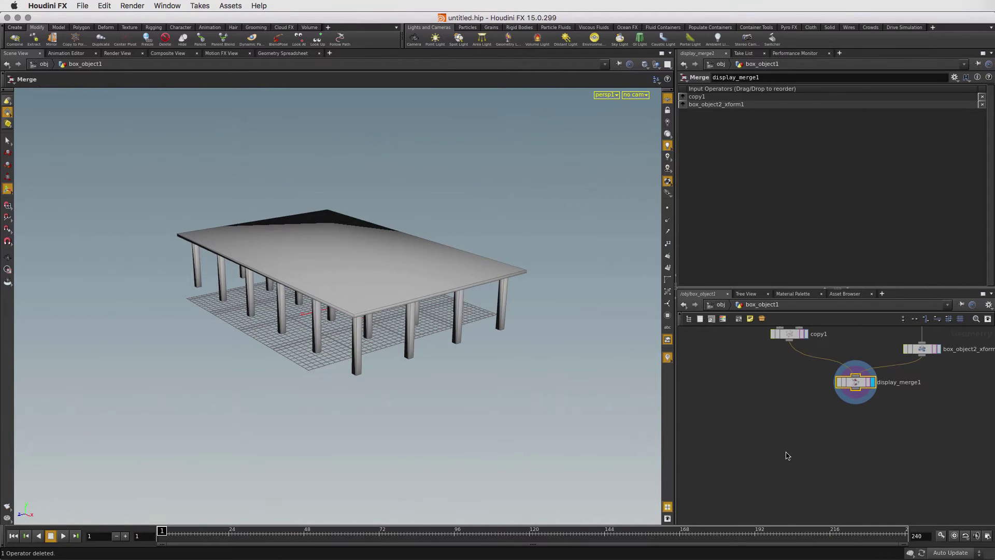
{"action": "key", "text": "Tab"}
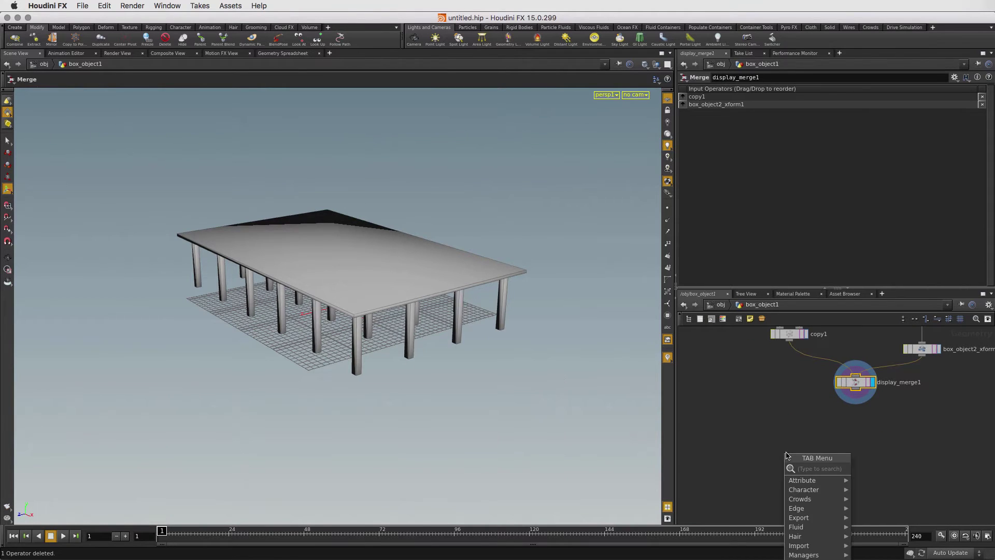
{"action": "type", "text": "duplic"}
{"action": "key", "text": "Return"}
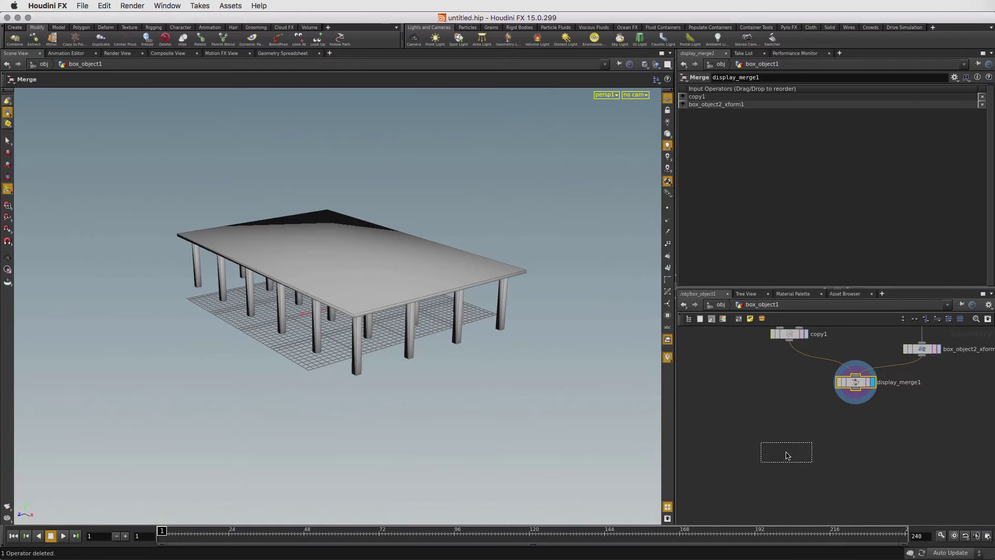
{"action": "left_click", "coordinate": [871, 438]}
{"action": "left_click_drag", "start_coordinate": [858, 398], "coordinate": [876, 437]}
{"action": "left_click", "coordinate": [887, 437]}
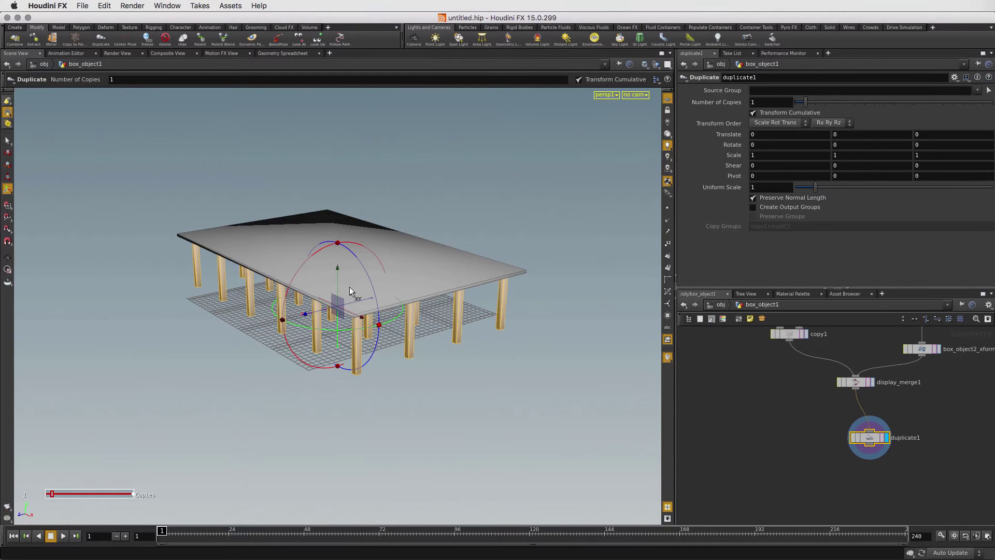
Raise the duplicated storey onto the lower slab with a Y translation of 1.0125
{"action": "left_click_drag", "start_coordinate": [339, 284], "coordinate": [334, 227]}
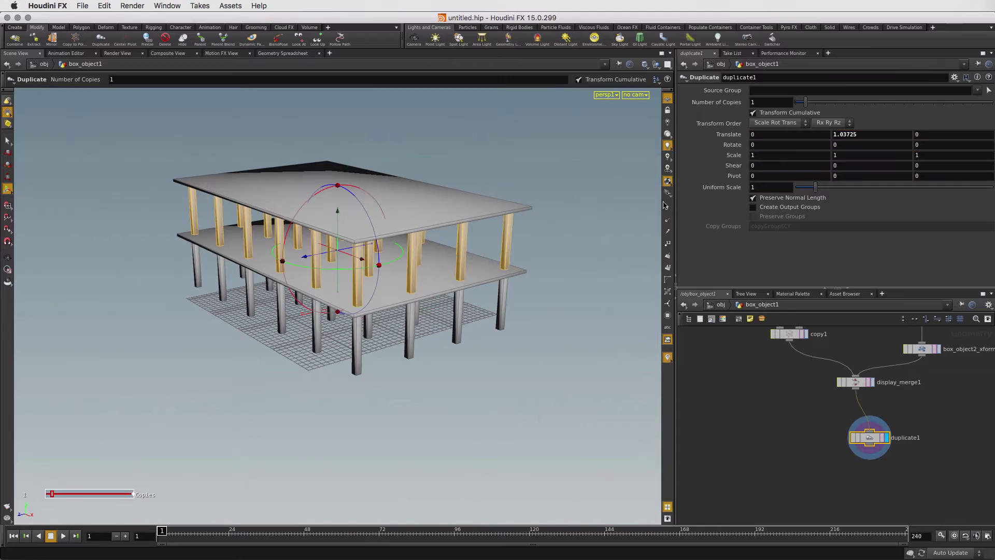
{"action": "left_click_drag", "start_coordinate": [450, 315], "coordinate": [311, 307], "text": "alt"}
{"action": "key", "text": "Return"}
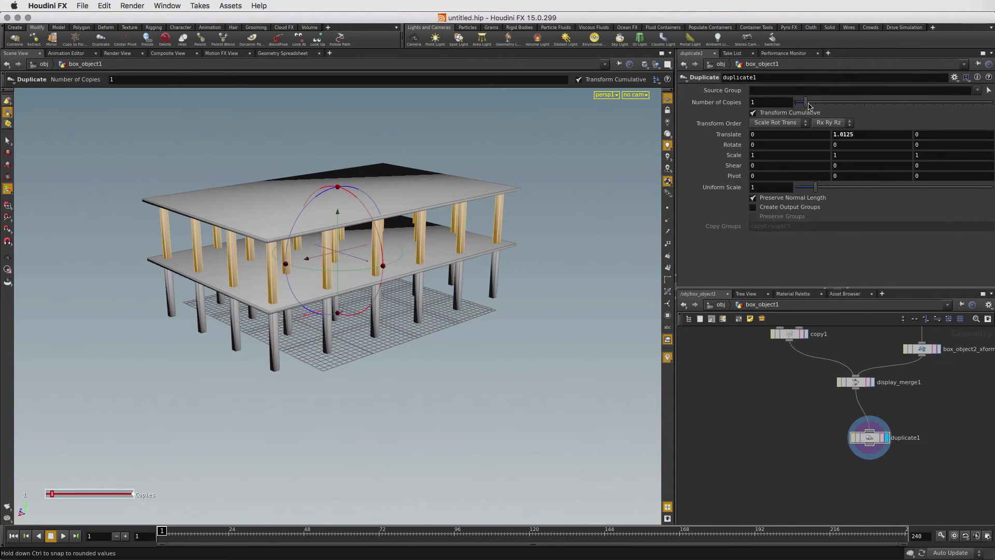
{"action": "mouse_move", "coordinate": [805, 104]}
{"action": "left_mouse_down"}
{"action": "mouse_move", "coordinate": [874, 103]}
{"action": "mouse_move", "coordinate": [805, 102]}
{"action": "left_mouse_up"}
{"action": "left_click_drag", "start_coordinate": [503, 324], "coordinate": [512, 349]}
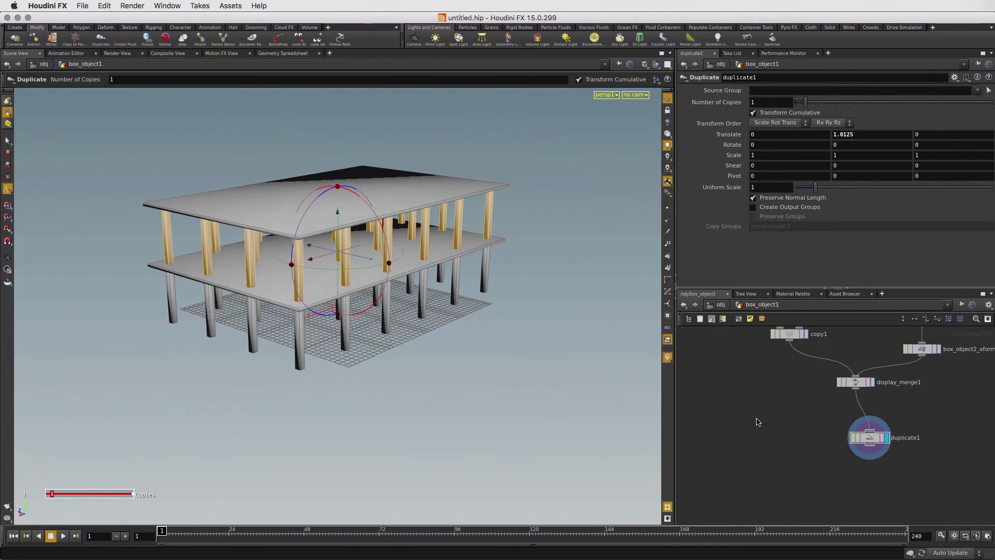
Create a new digital asset from all the nodes in the network and set its operator name to building
{"action": "scroll", "coordinate": [756, 417], "scroll_direction": "down", "scroll_amount": 4}
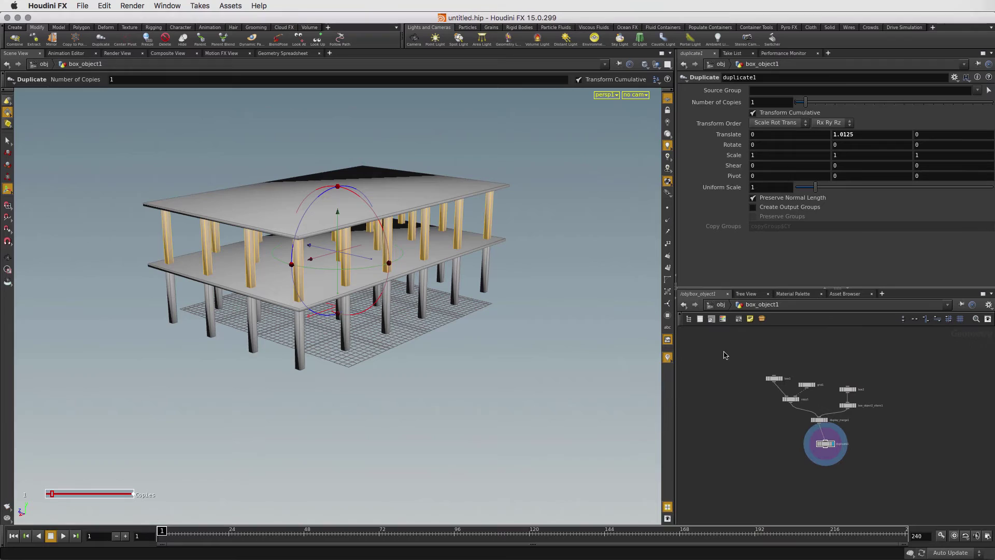
{"action": "left_click_drag", "start_coordinate": [722, 351], "coordinate": [888, 499]}
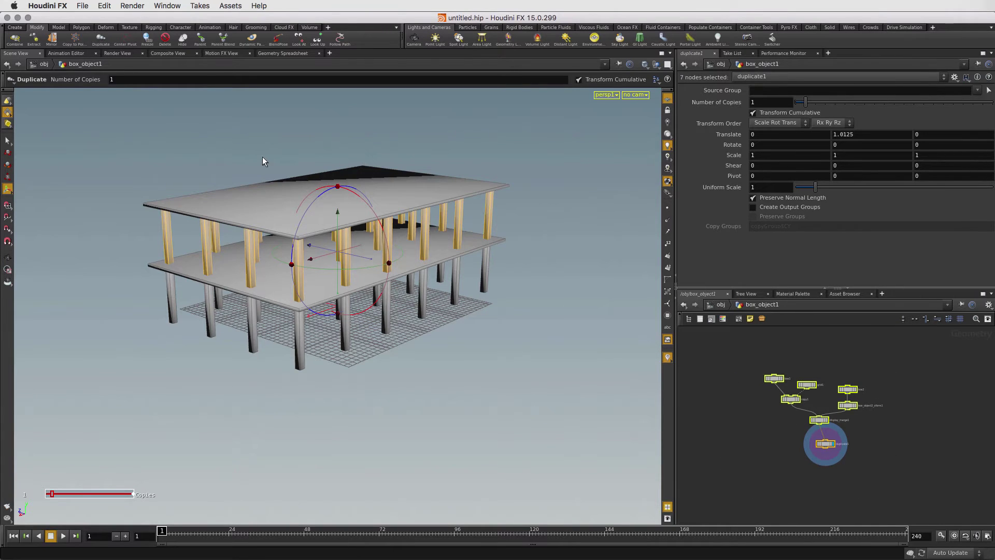
{"action": "left_click", "coordinate": [230, 6]}
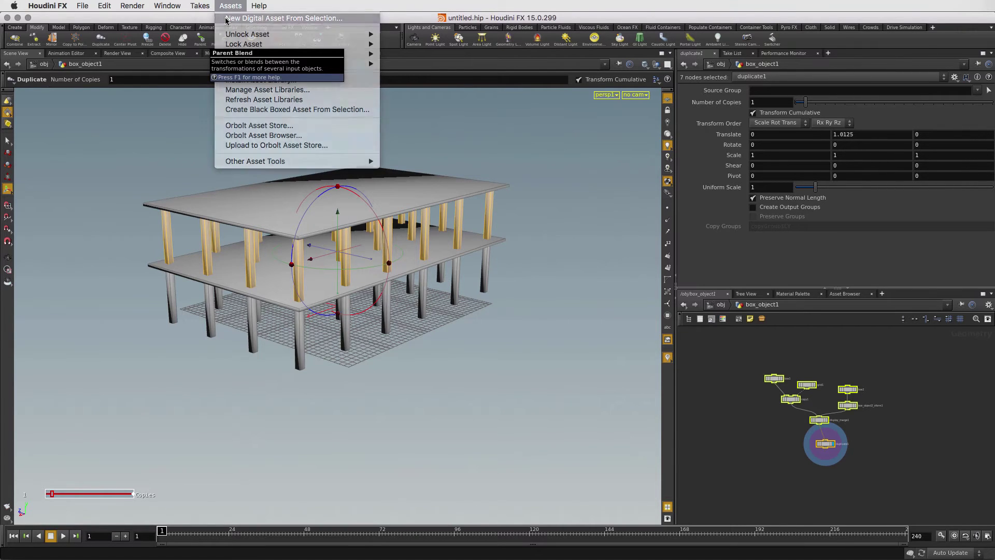
{"action": "left_click", "coordinate": [226, 19]}
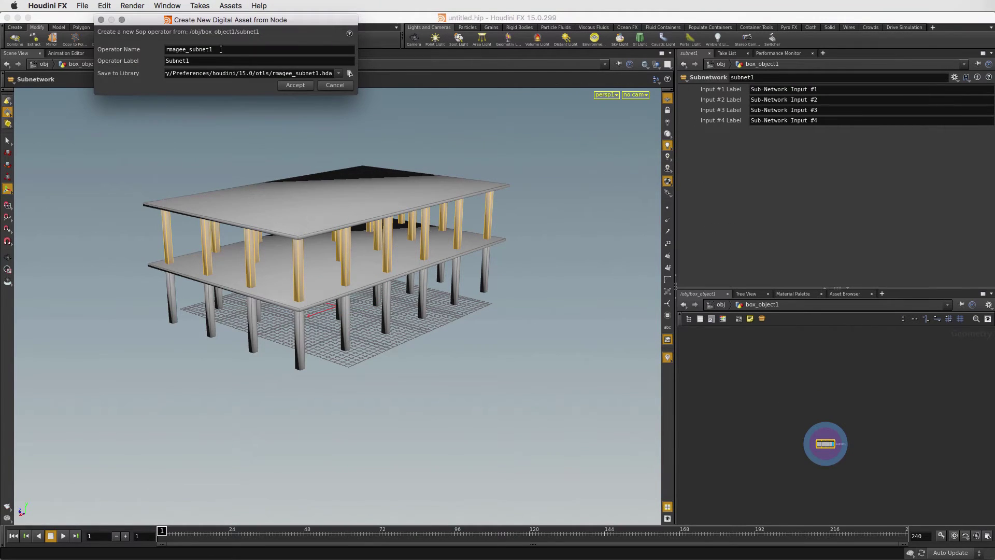
{"action": "left_click_drag", "start_coordinate": [211, 48], "coordinate": [156, 49]}
{"action": "type", "text": "building"}
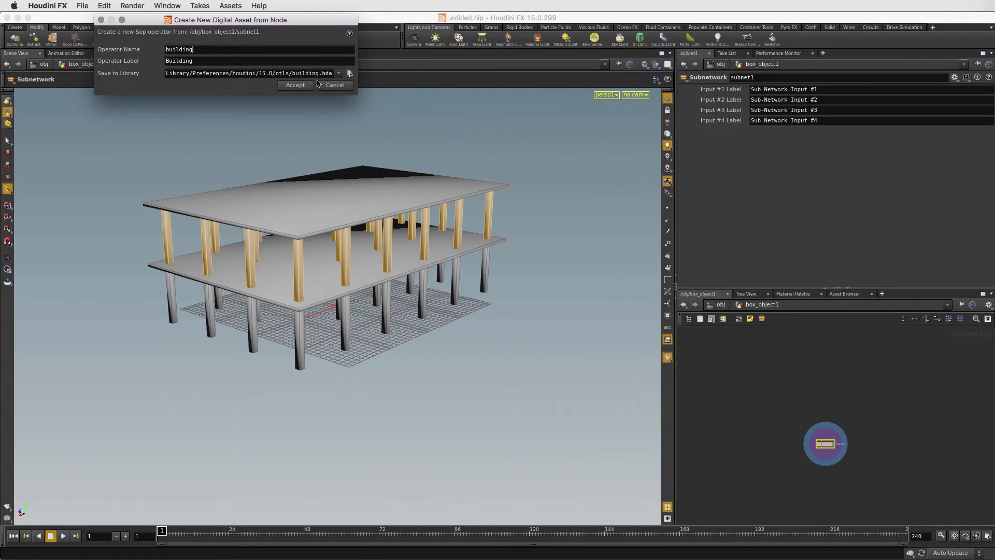
Save the asset to the Desktop as building.hda and accept its default operator type properties
{"action": "left_click", "coordinate": [350, 73]}
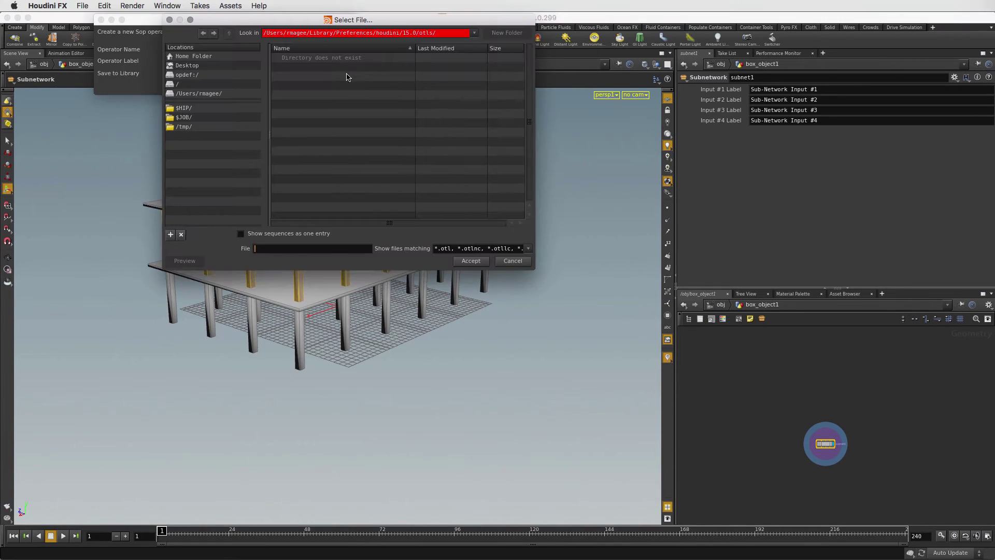
{"action": "left_click", "coordinate": [187, 66]}
{"action": "left_click", "coordinate": [271, 251]}
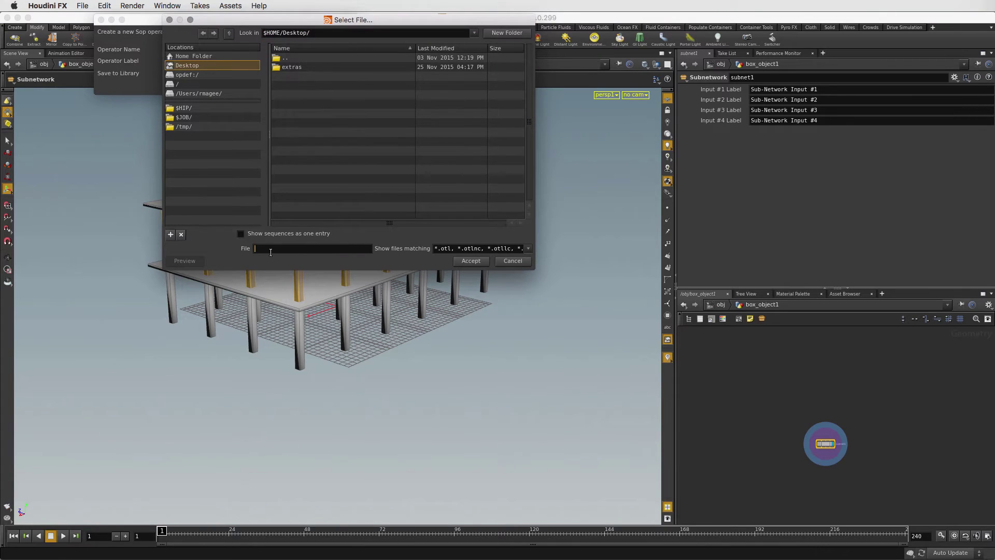
{"action": "type", "text": "building.hda"}
{"action": "left_click", "coordinate": [467, 262]}
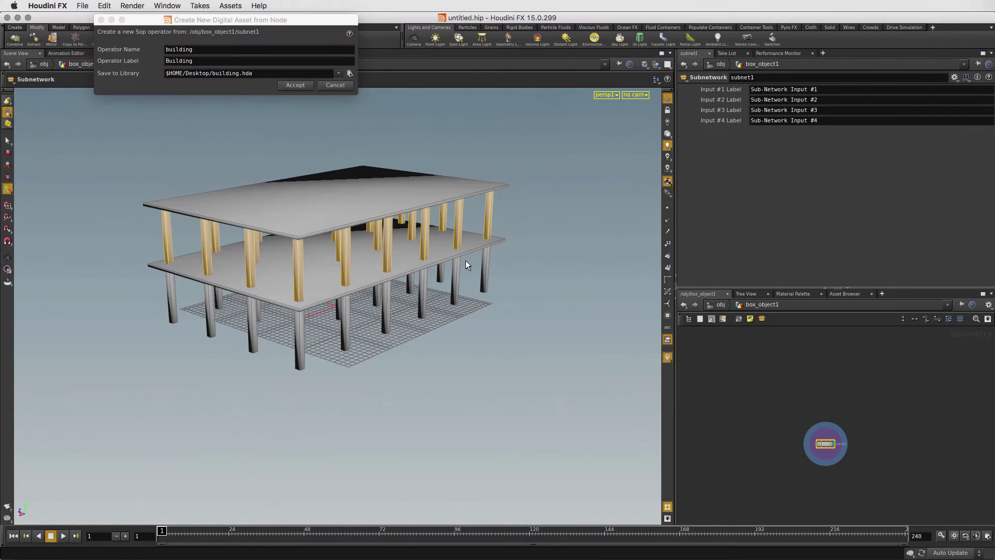
{"action": "left_click", "coordinate": [295, 85]}
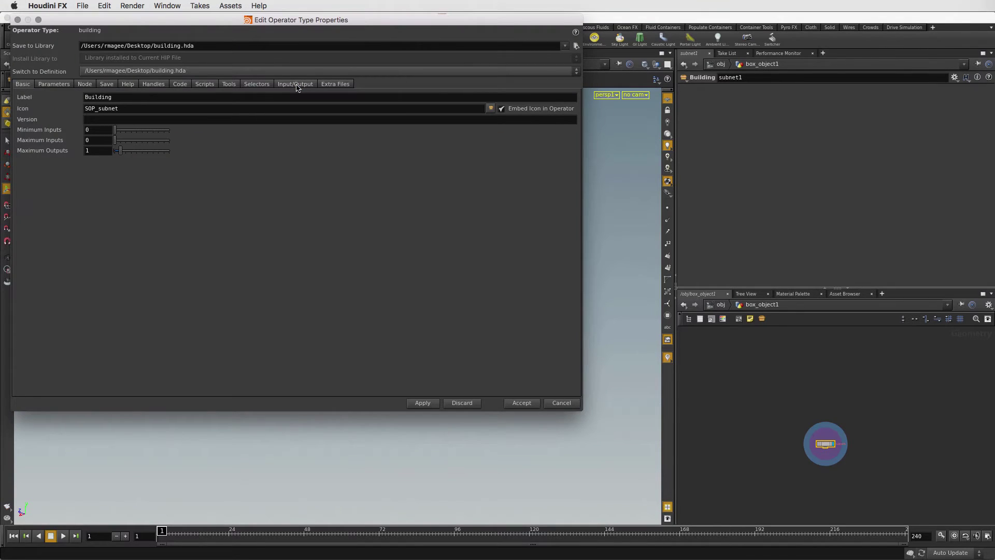
{"action": "left_click", "coordinate": [521, 403]}
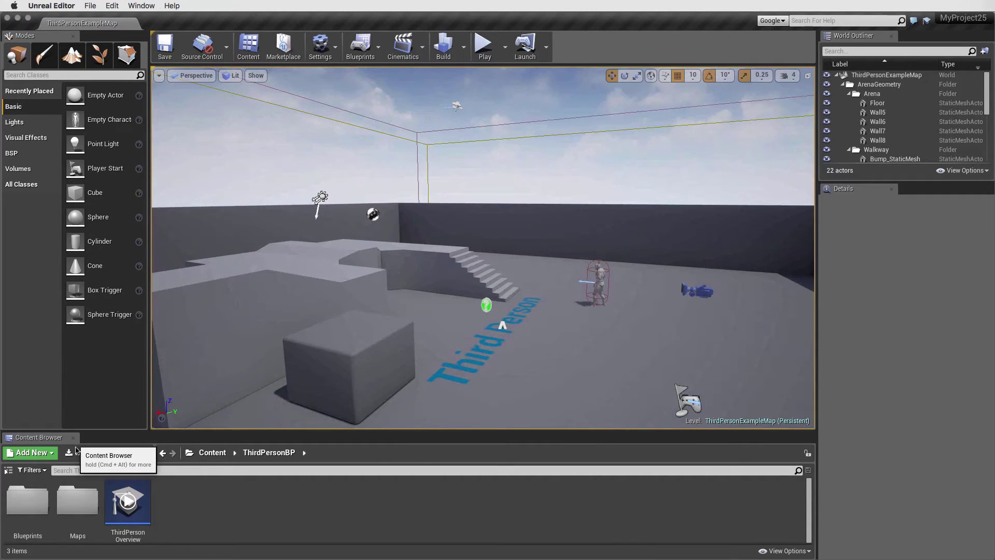
In Unreal Editor, import building.hda from the Desktop into the ThirdPersonBP content folder
{"action": "left_click", "coordinate": [78, 455]}
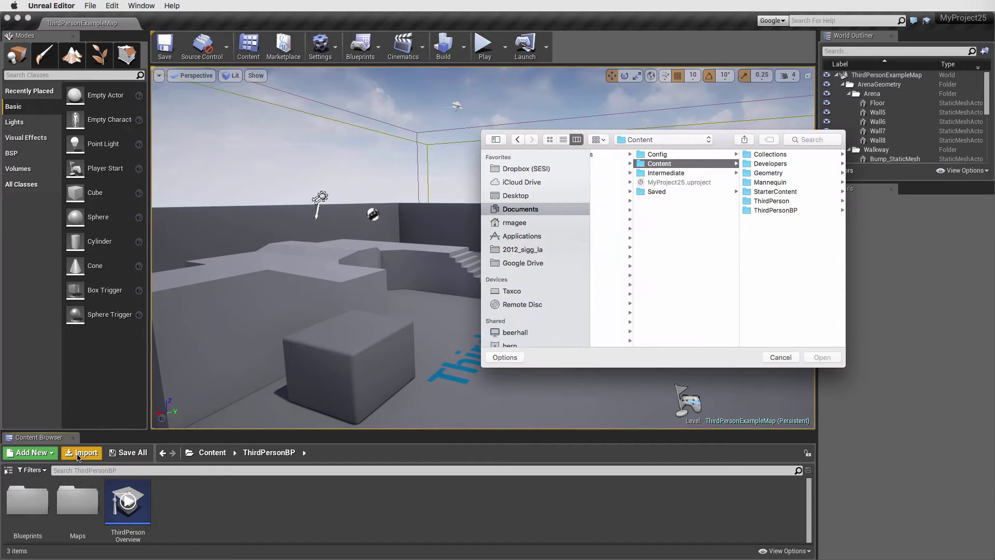
{"action": "left_click", "coordinate": [524, 196]}
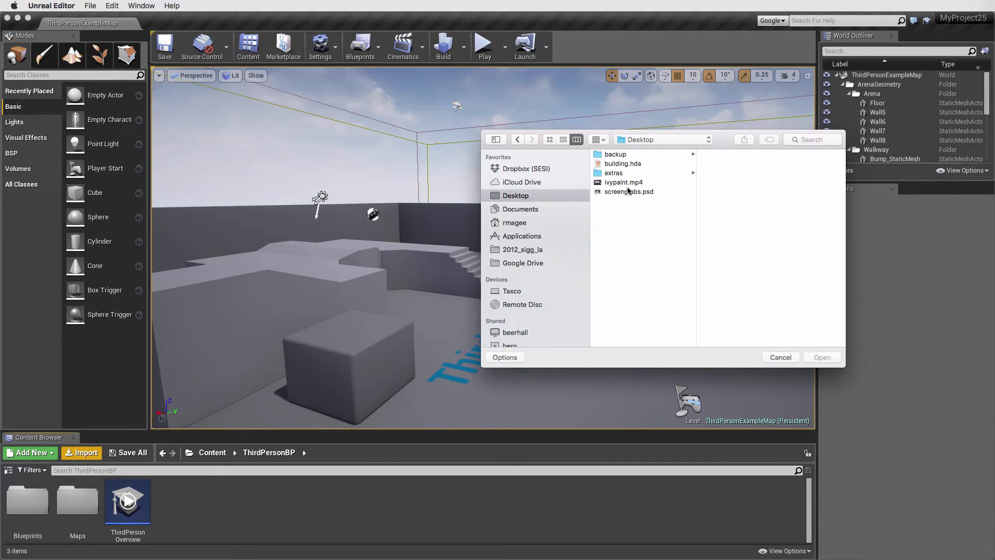
{"action": "left_click", "coordinate": [624, 164]}
{"action": "left_click", "coordinate": [813, 359]}
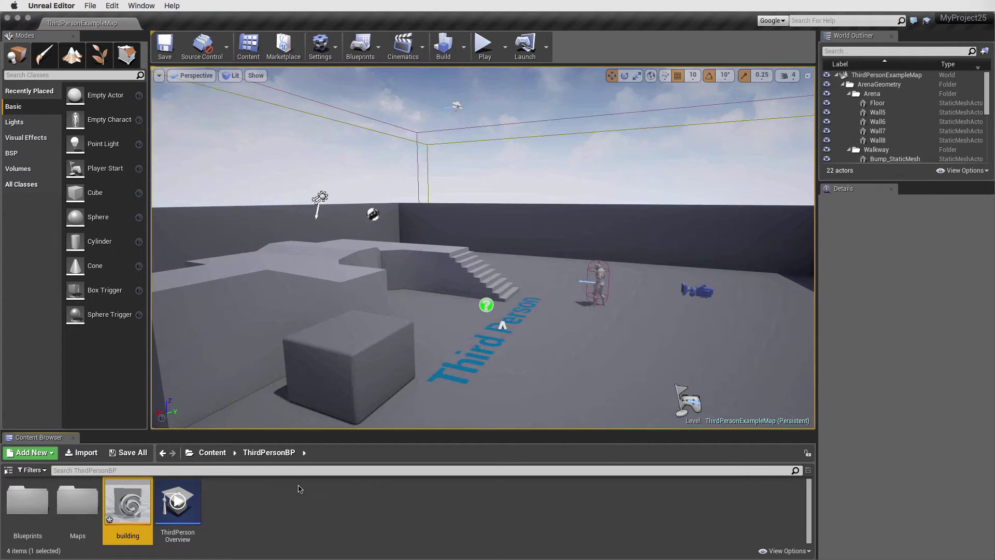
Place the building asset on the level floor beside the third-person character and view it from several angles
{"action": "left_click_drag", "start_coordinate": [127, 501], "coordinate": [611, 336]}
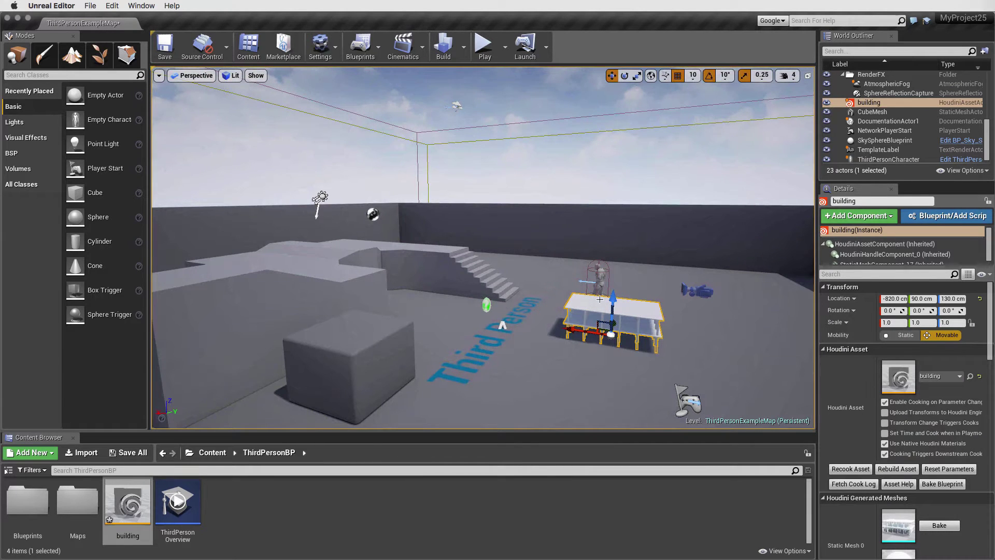
{"action": "left_click_drag", "start_coordinate": [563, 320], "coordinate": [811, 317], "text": "alt"}
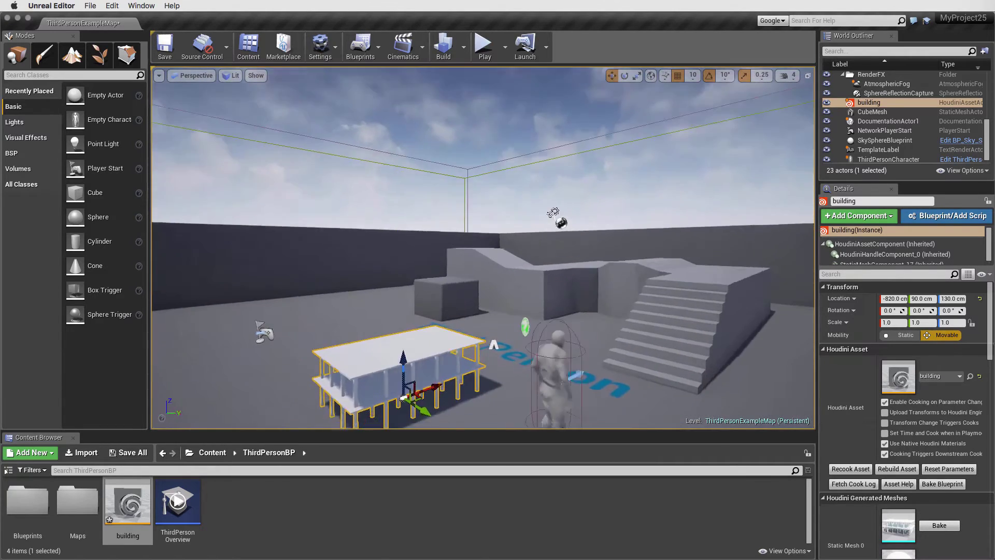
{"action": "left_click_drag", "start_coordinate": [596, 304], "coordinate": [456, 319], "text": "alt"}
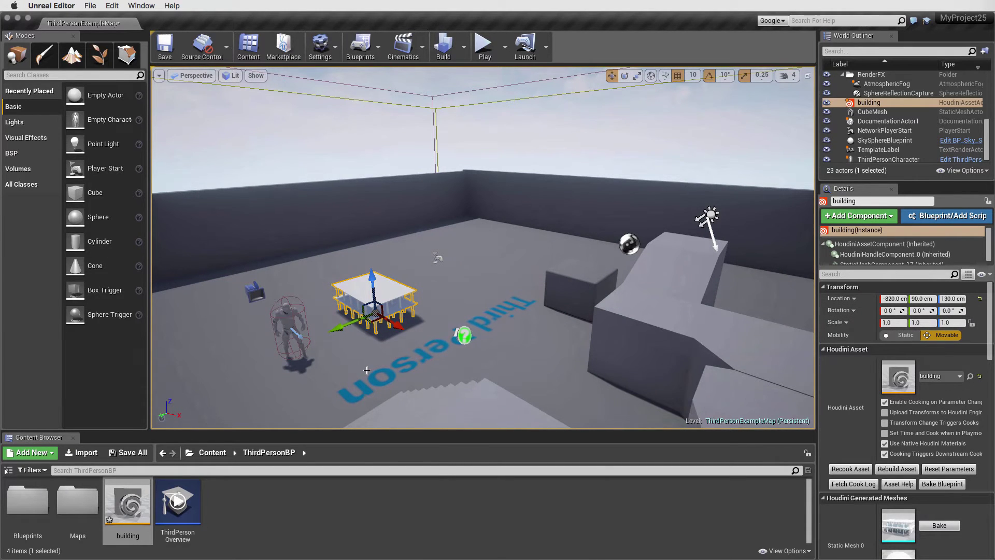
{"action": "left_click_drag", "start_coordinate": [346, 362], "coordinate": [389, 305], "text": "alt"}
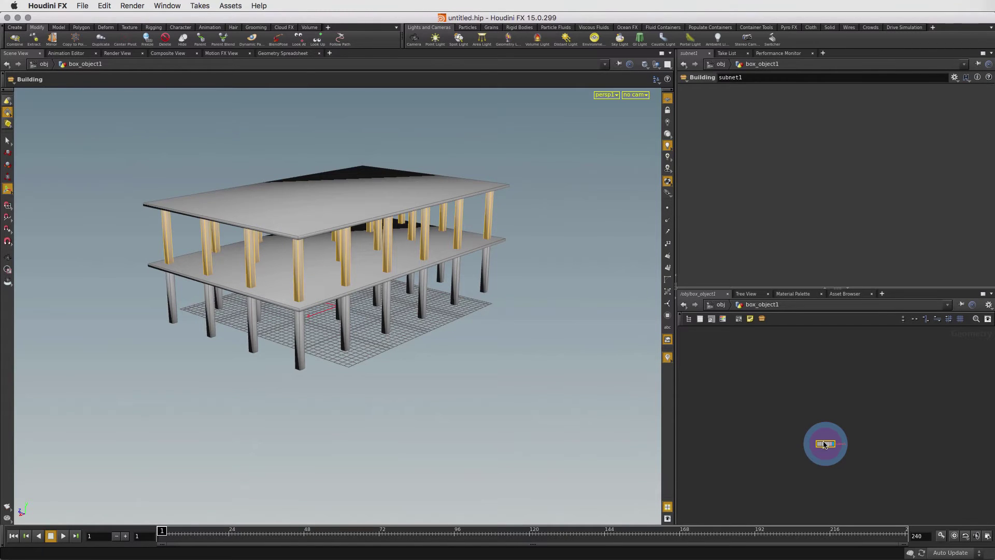
Back in Houdini, enter the building asset's network, add a Transform node after duplicate1 and display it
{"action": "double_click", "coordinate": [825, 445]}
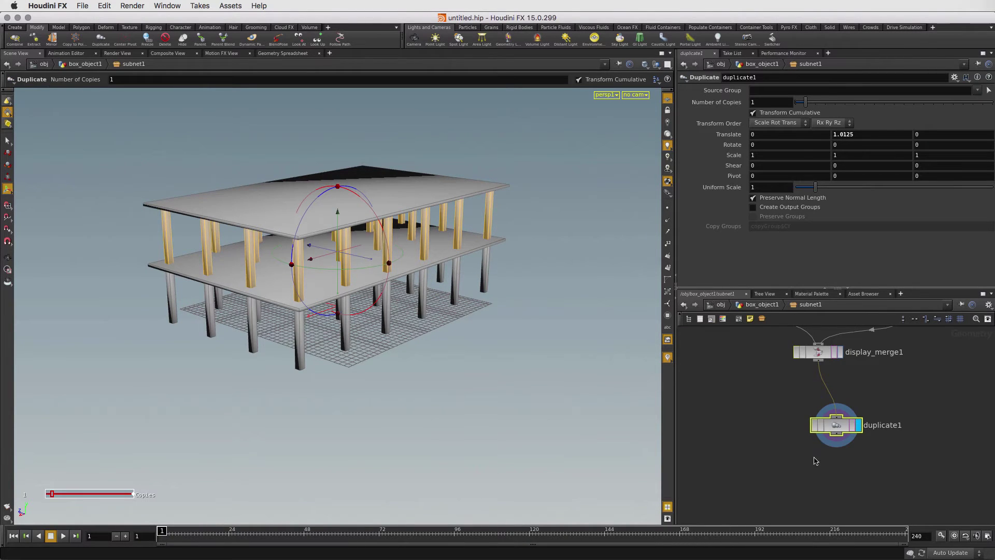
{"action": "key", "text": "Tab"}
{"action": "type", "text": "trans"}
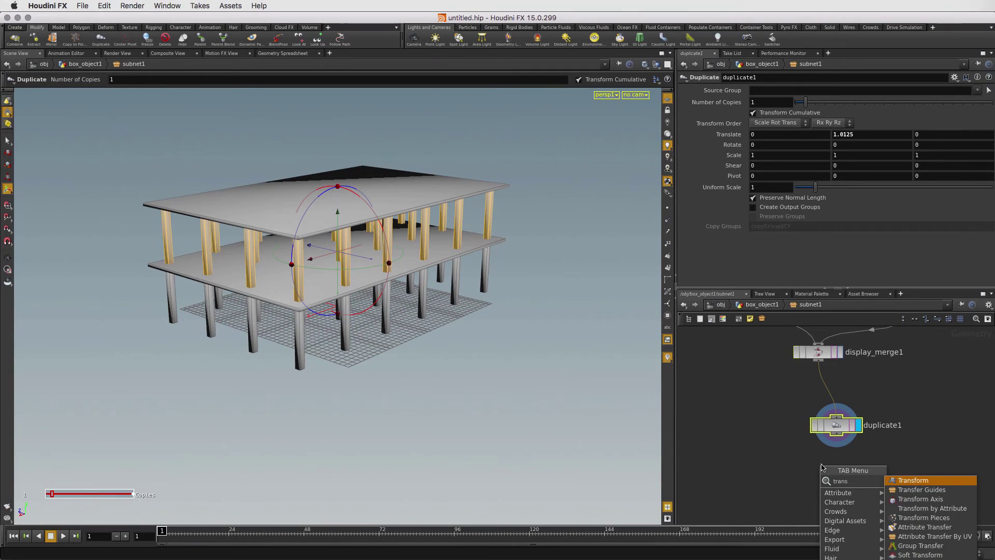
{"action": "key", "text": "Return"}
{"action": "left_click", "coordinate": [835, 489]}
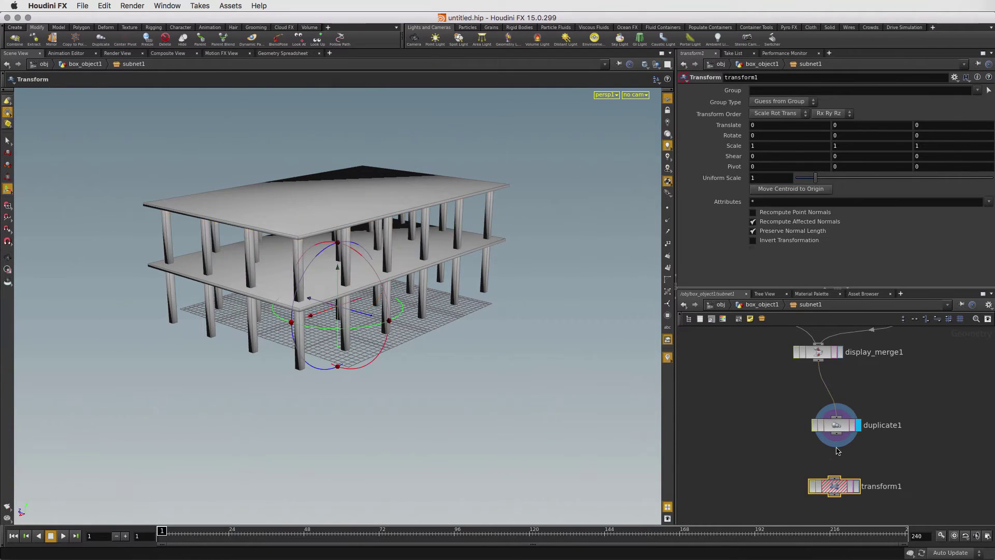
{"action": "left_click", "coordinate": [856, 487]}
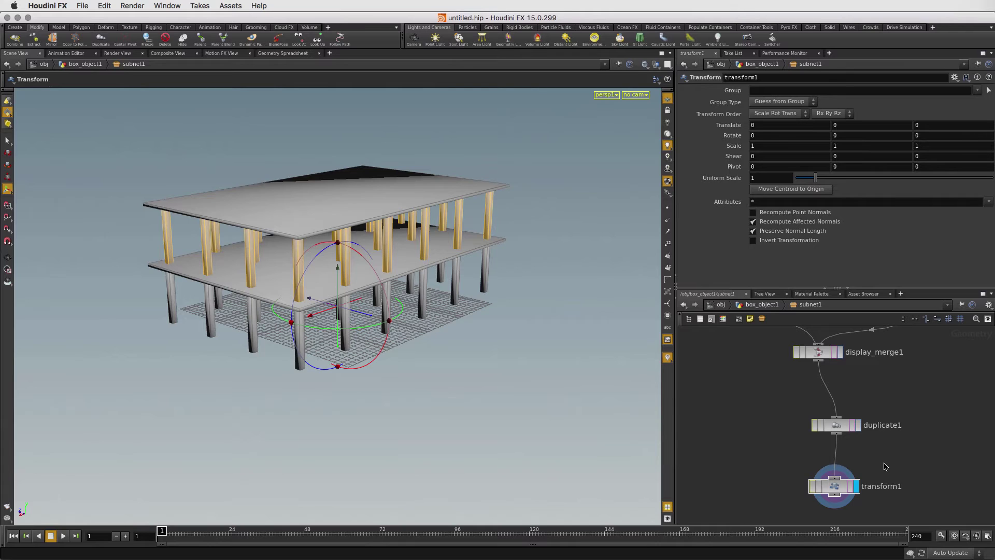
Insert a Normal node on the connection between duplicate1 and transform1
{"action": "key", "text": "Tab"}
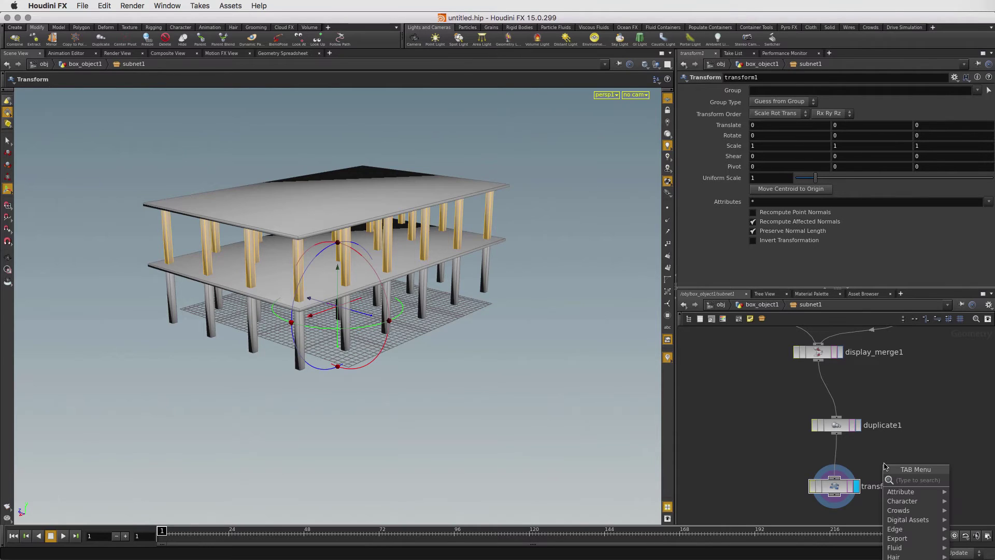
{"action": "type", "text": "normal"}
{"action": "key", "text": "Return"}
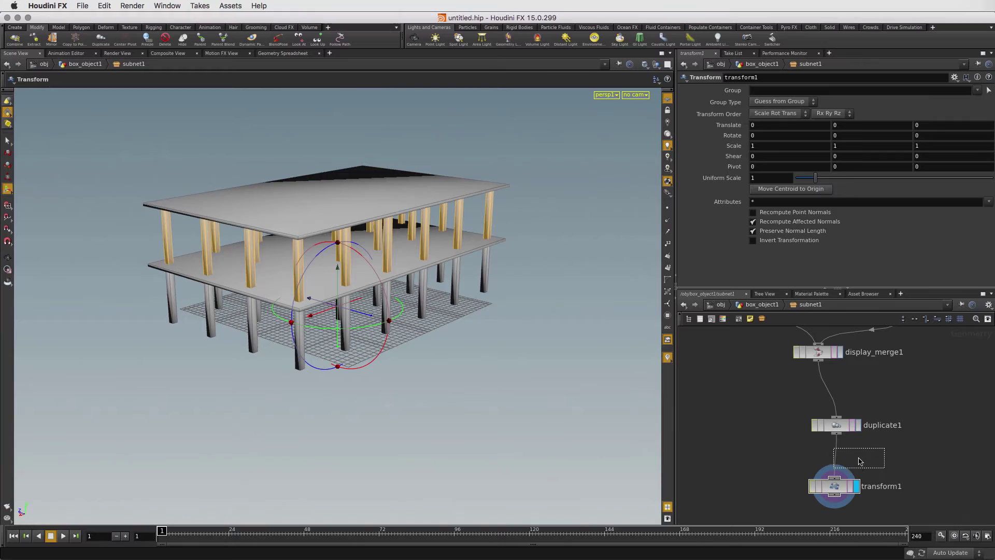
{"action": "left_click", "coordinate": [838, 455]}
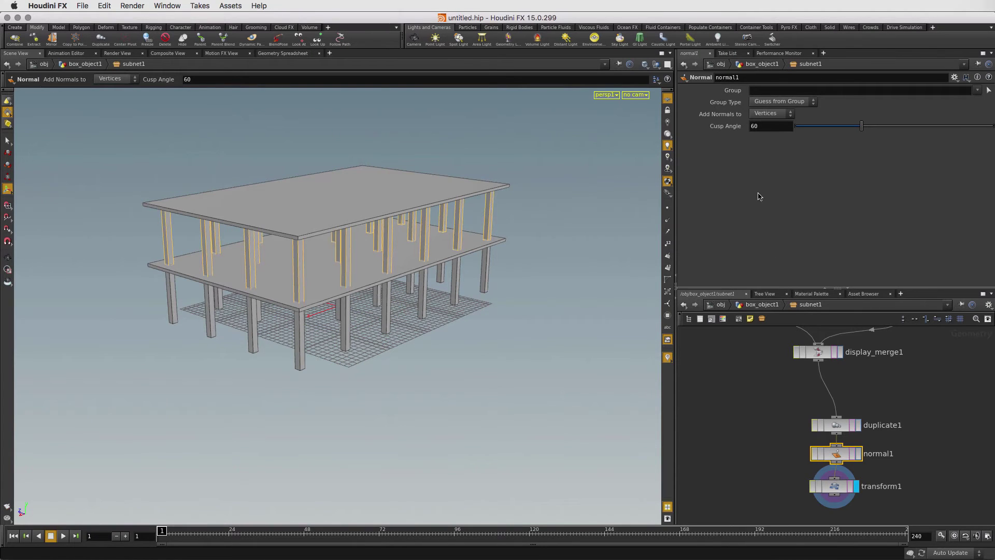
{"action": "left_click", "coordinate": [918, 465]}
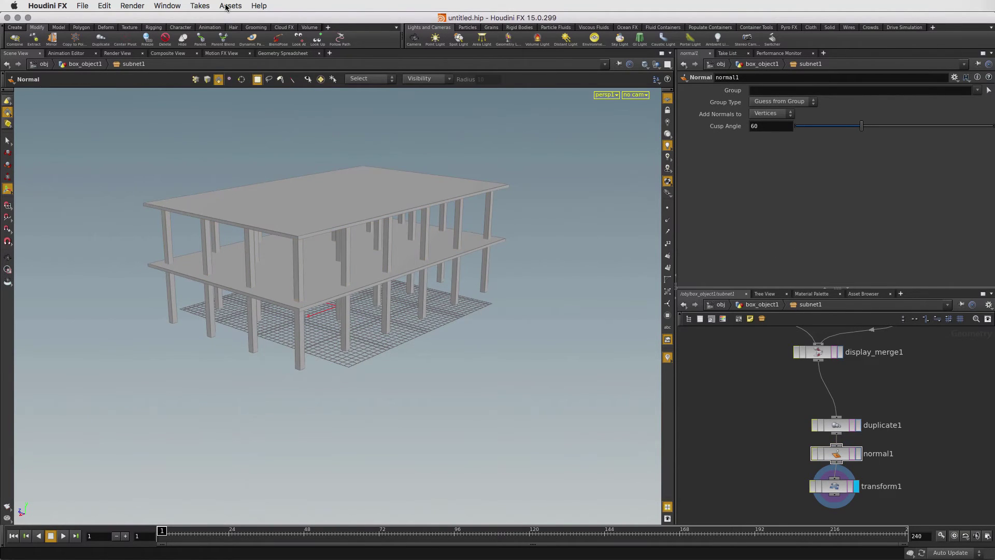
Open the Building asset's operator type properties and show its parameter definitions
{"action": "left_click", "coordinate": [226, 6]}
{"action": "mouse_move", "coordinate": [241, 64]}
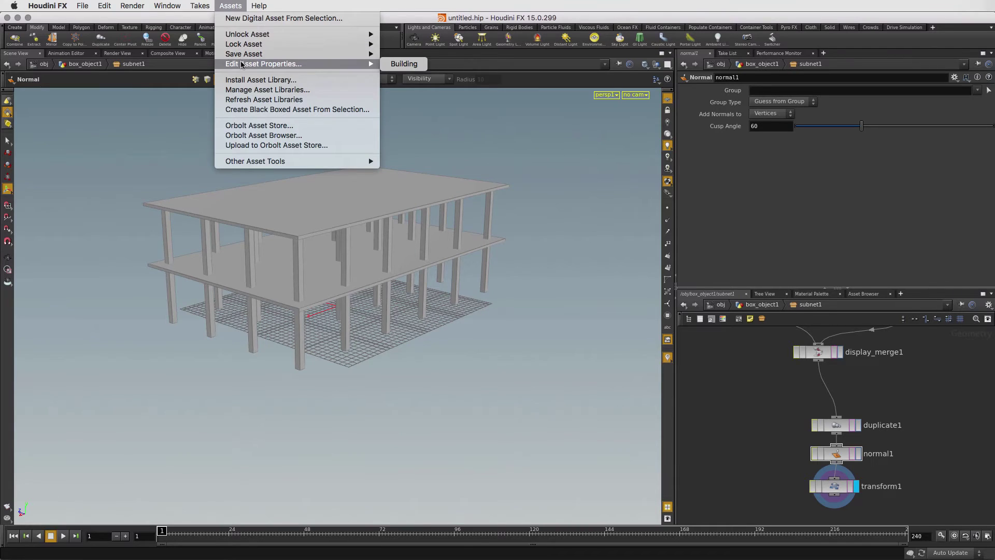
{"action": "left_click", "coordinate": [418, 63]}
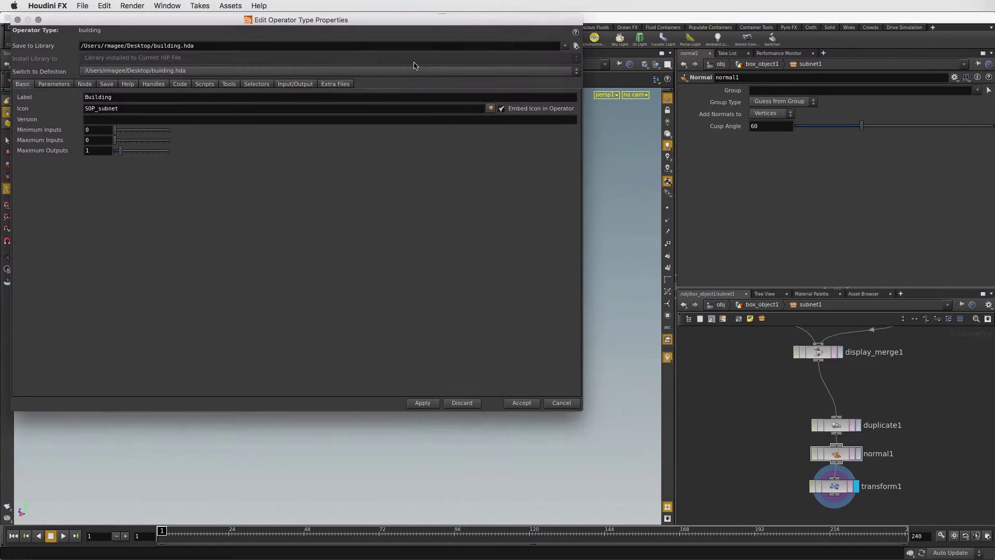
{"action": "left_click_drag", "start_coordinate": [192, 25], "coordinate": [240, 75]}
{"action": "left_click", "coordinate": [103, 136]}
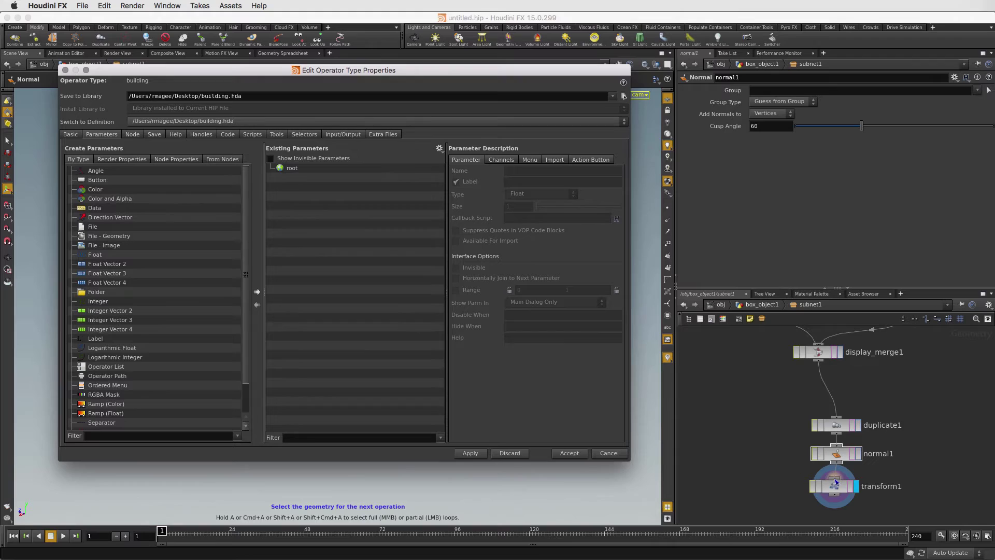
Expose transform1's Uniform Scale as a parameter of the building asset and label it Size
{"action": "left_click", "coordinate": [834, 485]}
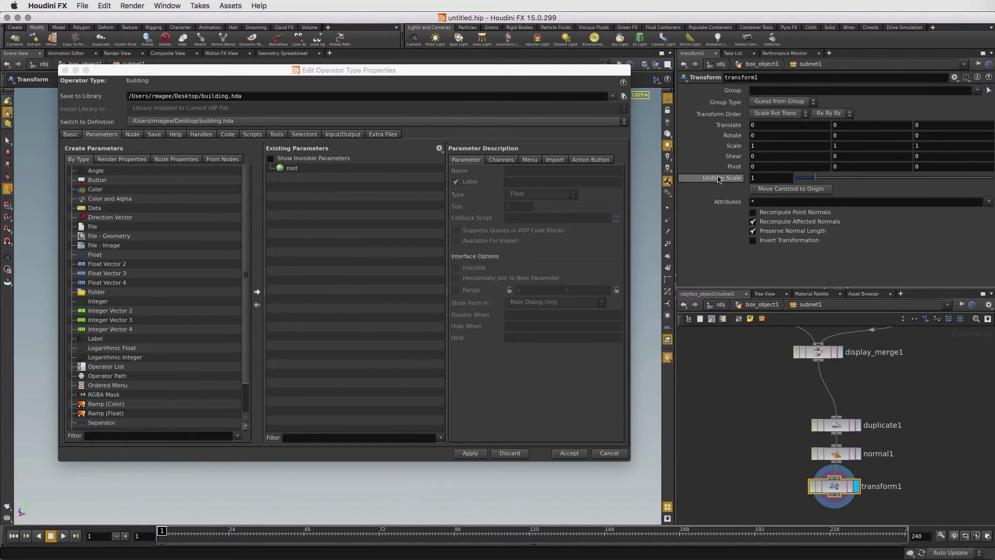
{"action": "left_click", "coordinate": [292, 168]}
{"action": "left_click_drag", "start_coordinate": [297, 177], "coordinate": [316, 172]}
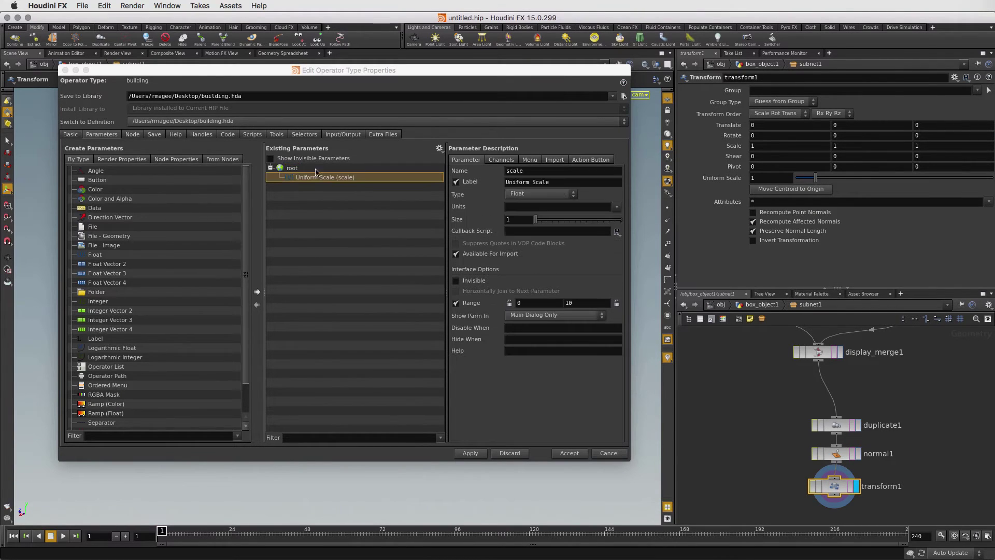
{"action": "left_click", "coordinate": [547, 184]}
{"action": "triple_click", "coordinate": [547, 182]}
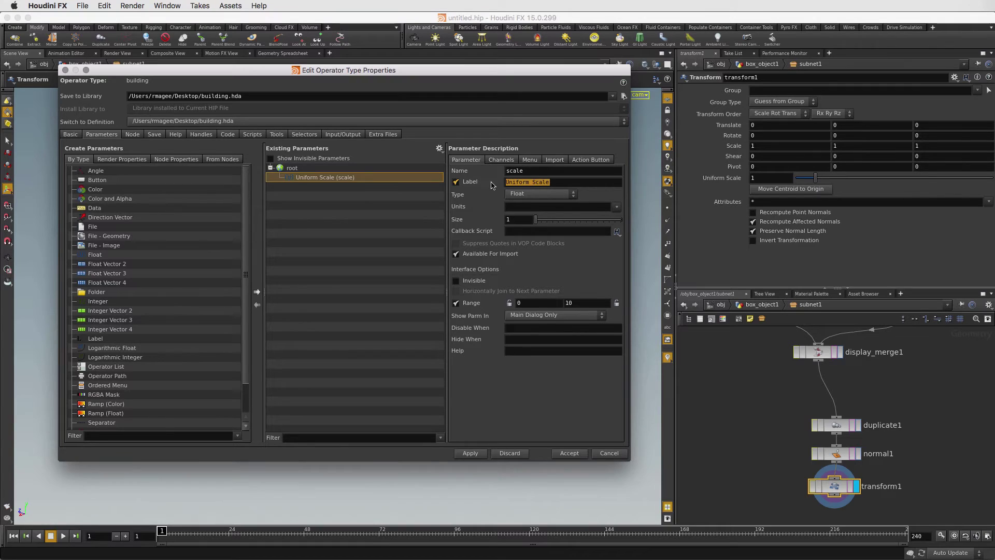
{"action": "type", "text": "Size"}
{"action": "key", "text": "Return"}
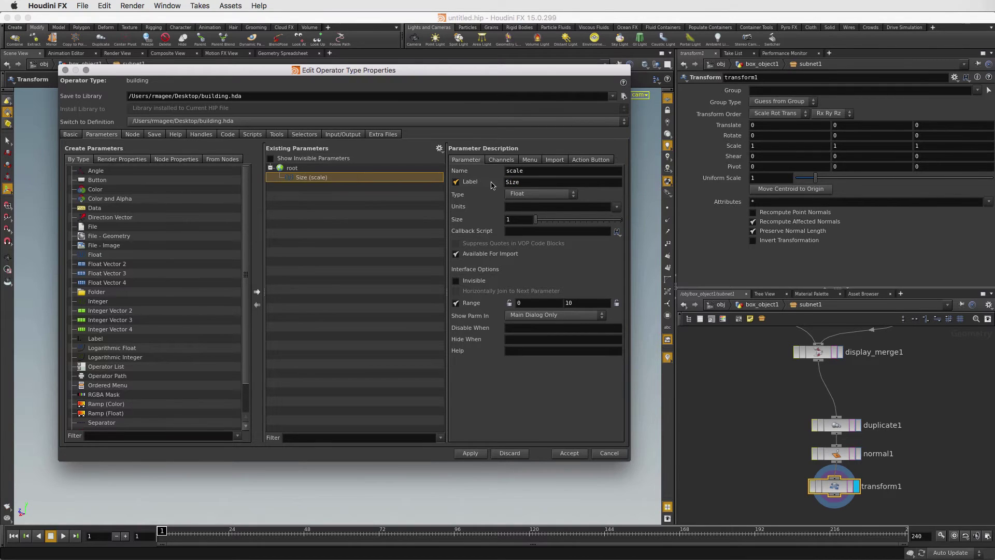
Expose duplicate1's Number of Copies as an asset parameter labelled Number of Floors, and accept the asset definition changes
{"action": "left_click", "coordinate": [775, 426]}
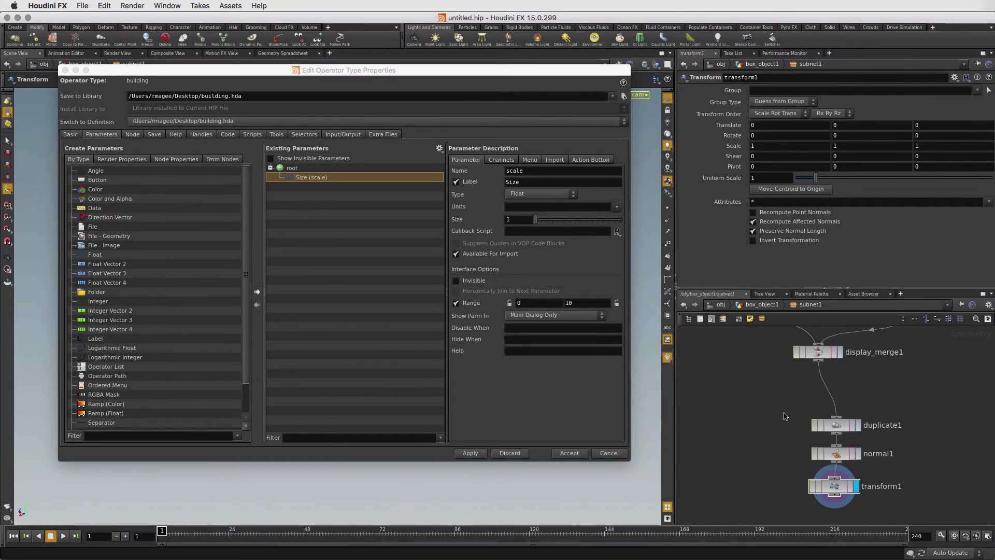
{"action": "left_click", "coordinate": [837, 425]}
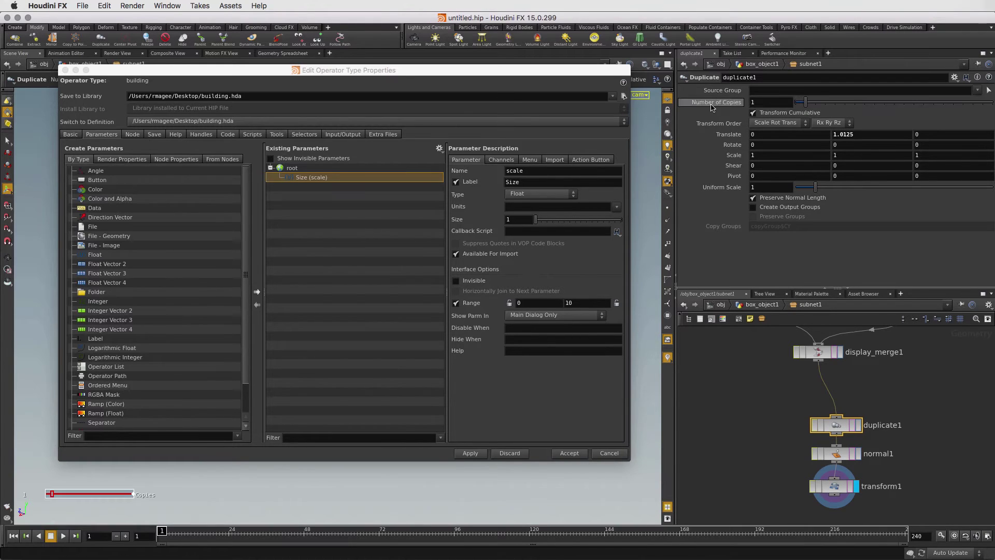
{"action": "left_click_drag", "start_coordinate": [458, 151], "coordinate": [293, 169]}
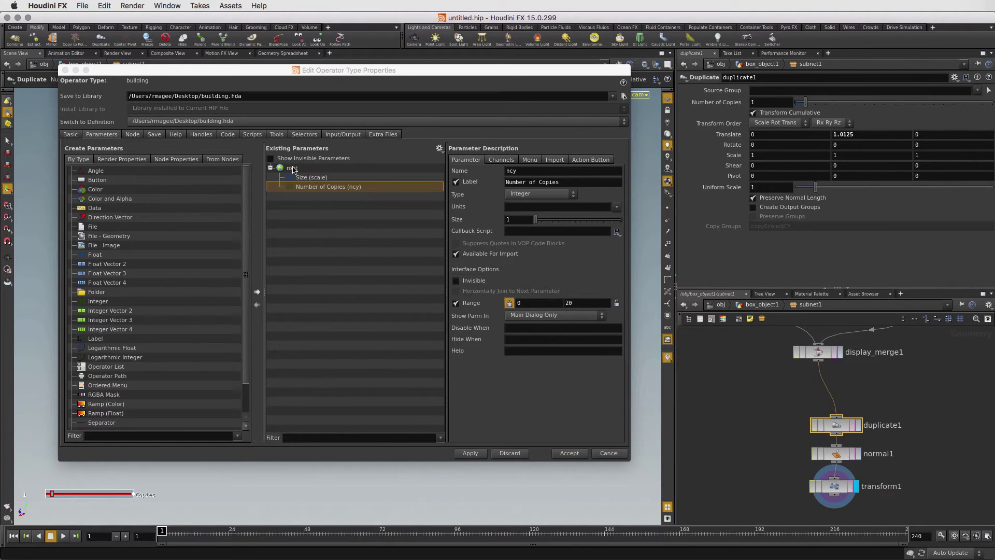
{"action": "double_click", "coordinate": [541, 182]}
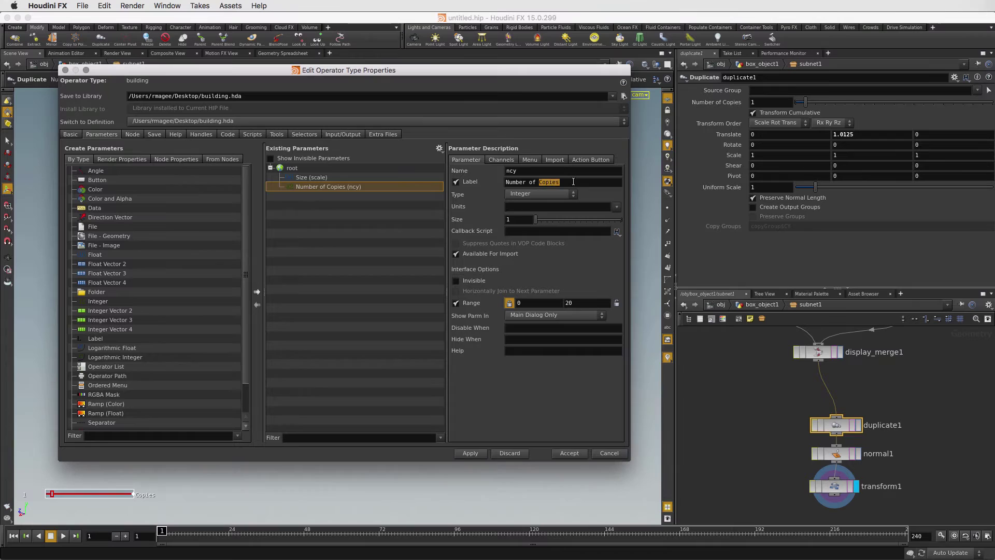
{"action": "type", "text": "Floor"}
{"action": "left_click", "coordinate": [570, 454]}
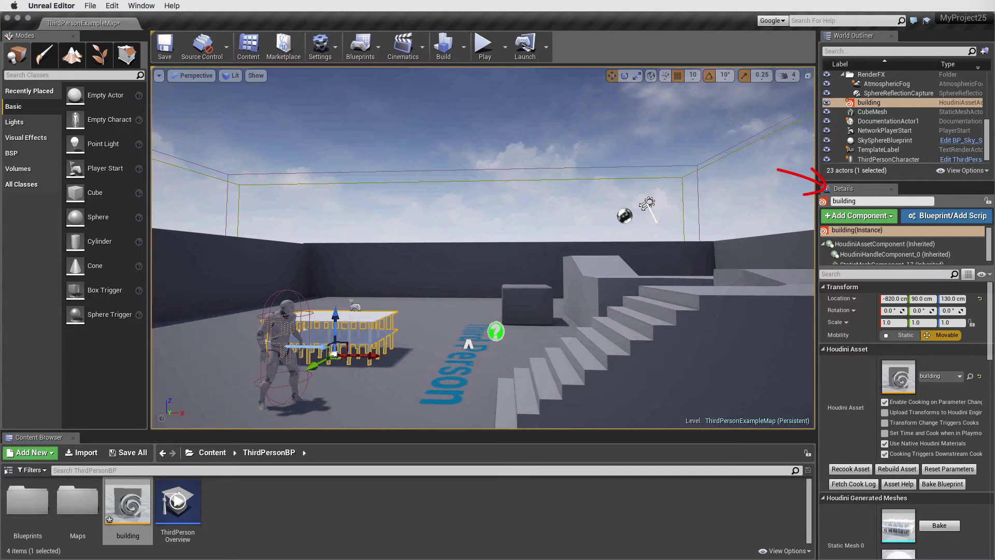
In Unreal Editor, rebuild the placed building asset and set its Size to about 4.82 and Number of Floors to 3
{"action": "scroll", "coordinate": [902, 124], "scroll_direction": "up", "scroll_amount": 2}
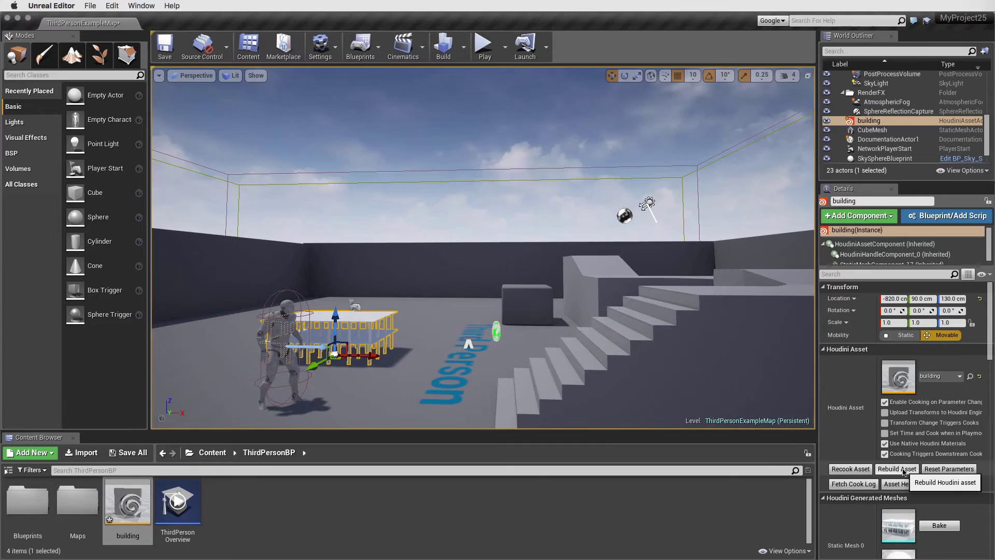
{"action": "left_click", "coordinate": [902, 469]}
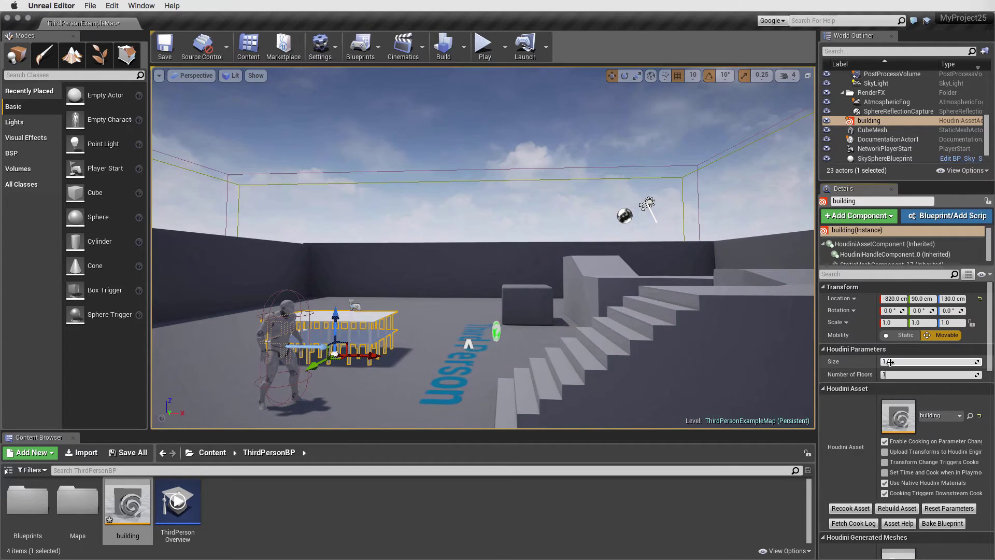
{"action": "left_click_drag", "start_coordinate": [892, 361], "coordinate": [927, 361]}
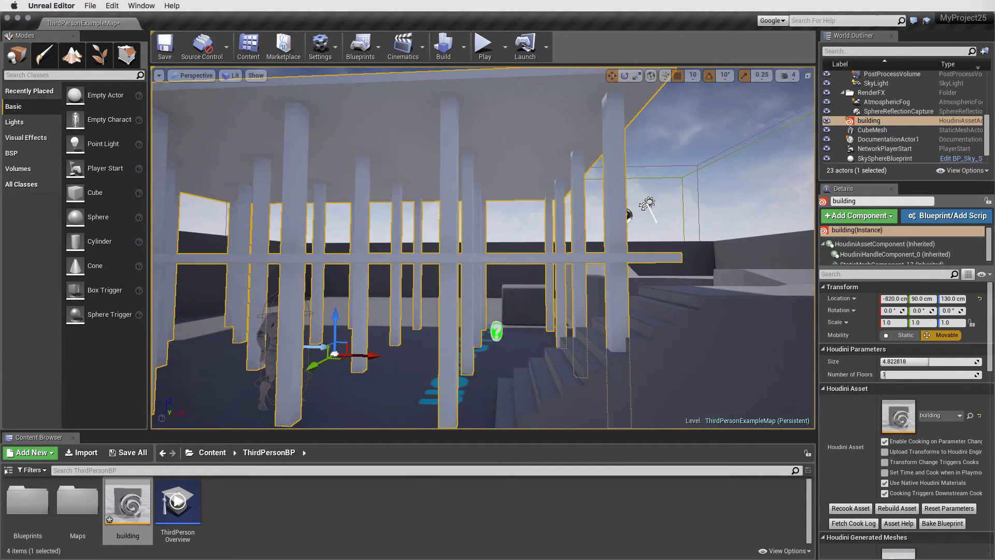
{"action": "key", "text": "f"}
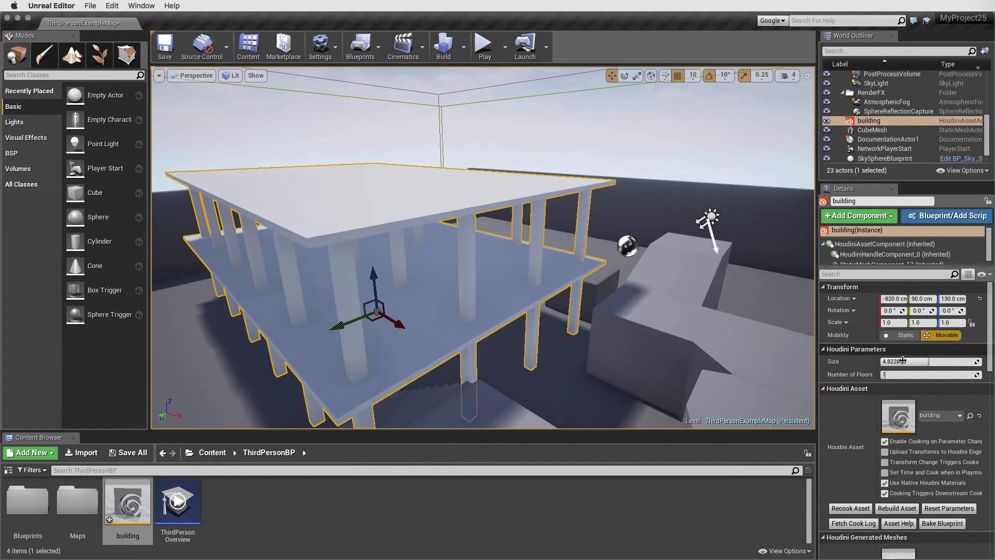
{"action": "left_click_drag", "start_coordinate": [890, 375], "coordinate": [896, 375]}
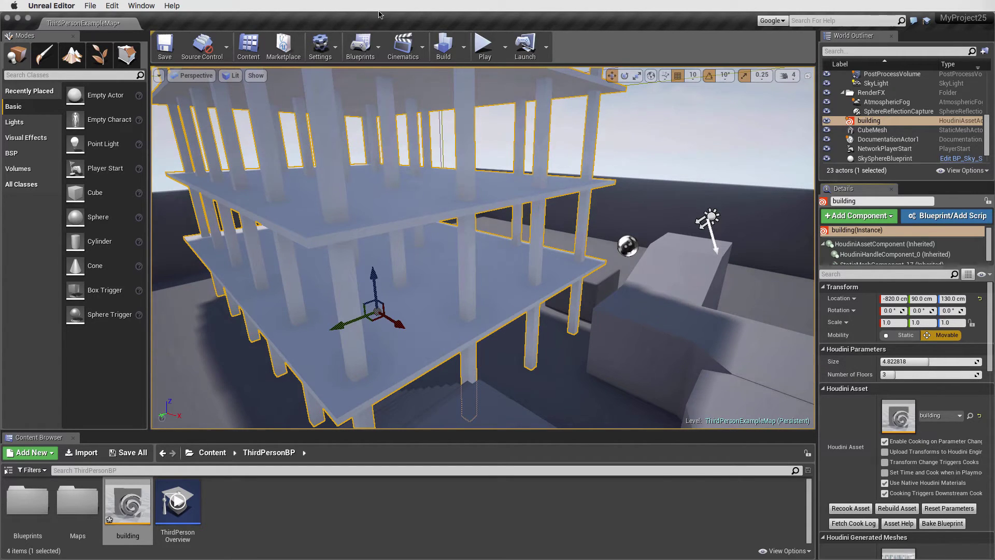
Play the level, run the character out from under the building to view it from outside, and end the play session
{"action": "left_click", "coordinate": [482, 47]}
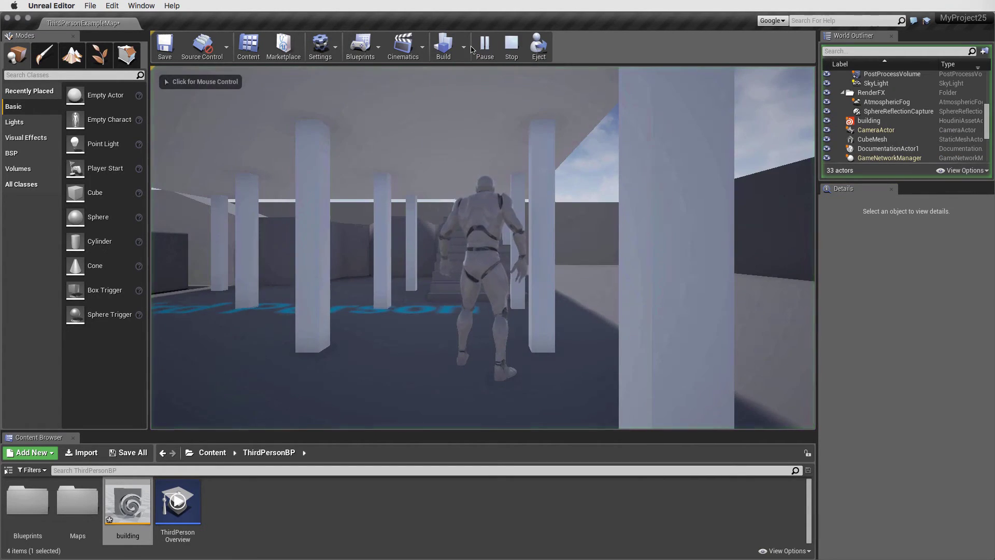
{"action": "key", "text": "Up"}
{"action": "key", "text": "Right"}
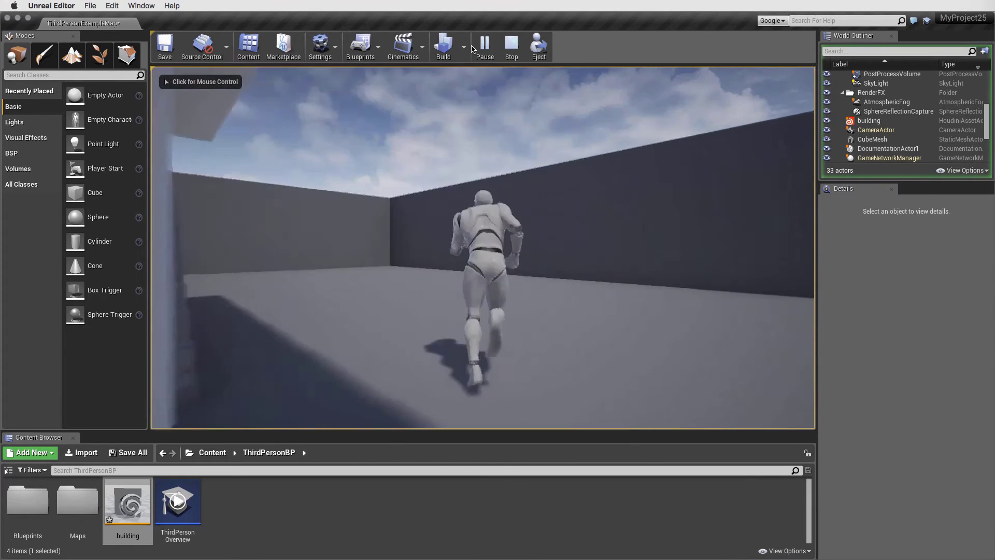
{"action": "key", "text": "Left"}
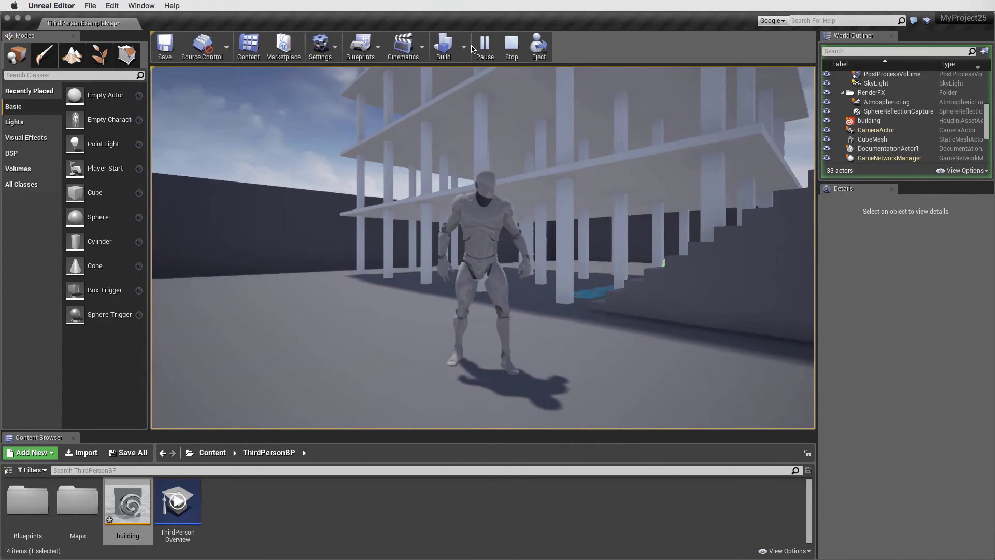
{"action": "left_click", "coordinate": [478, 182]}
{"action": "key", "text": "a"}
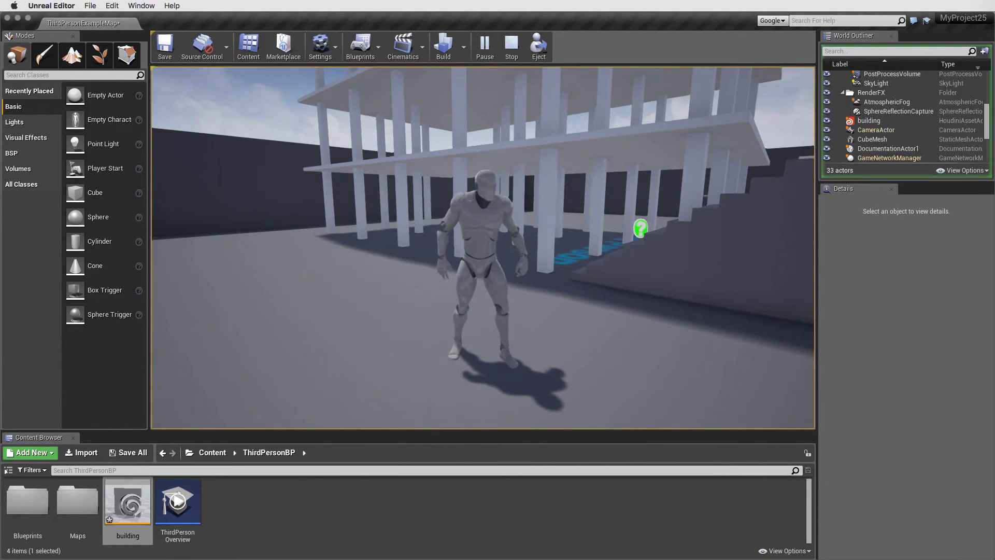
{"action": "key", "text": "Escape"}
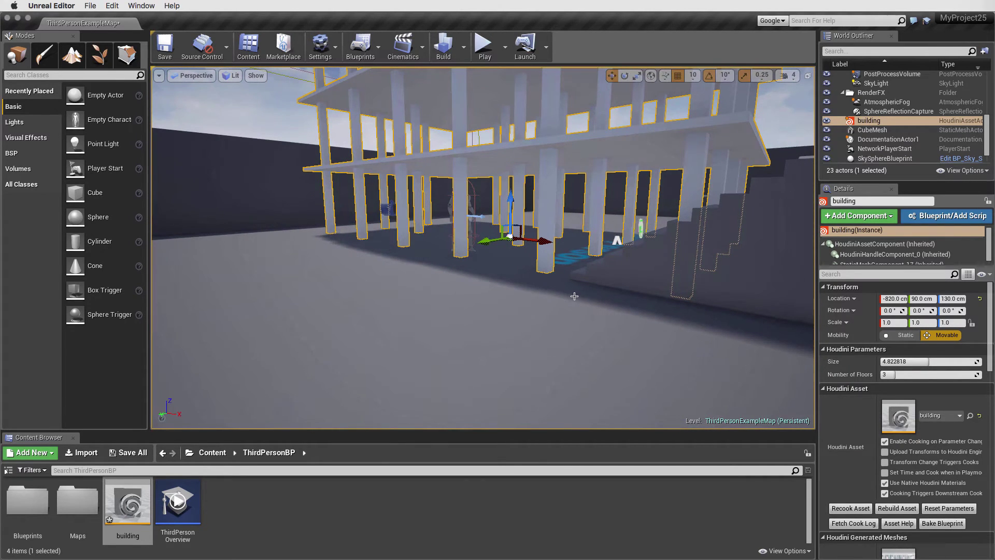
Set the building's generated static mesh Collision Complexity to Use Complex Collision As Simple
{"action": "scroll", "coordinate": [903, 426], "scroll_direction": "down", "scroll_amount": 10}
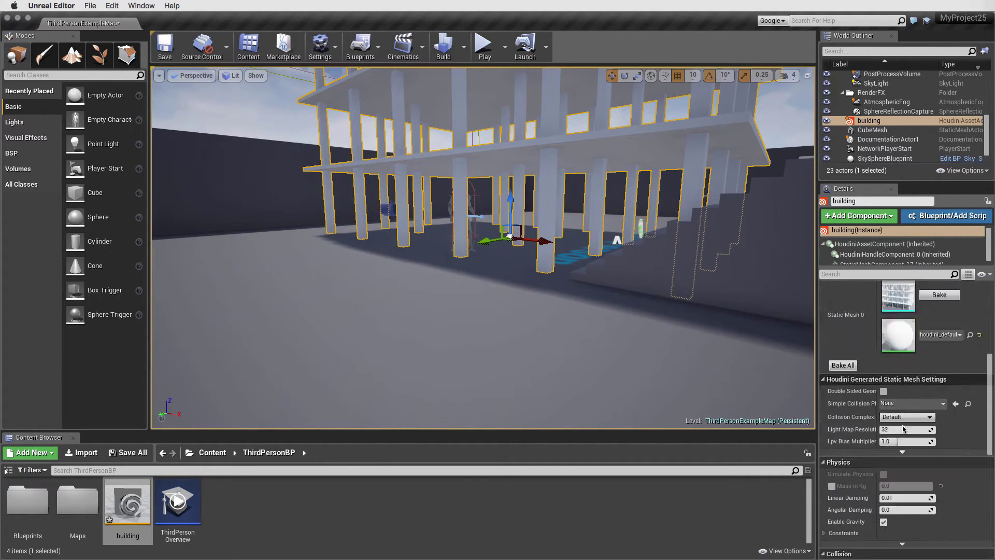
{"action": "scroll", "coordinate": [904, 429], "scroll_direction": "up", "scroll_amount": 5}
{"action": "scroll", "coordinate": [904, 425], "scroll_direction": "down", "scroll_amount": 2}
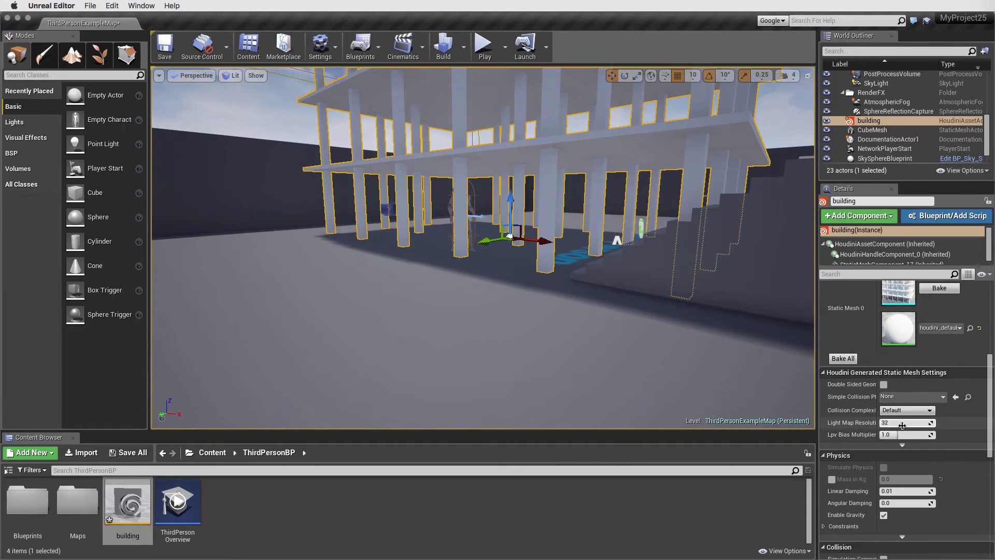
{"action": "left_click", "coordinate": [892, 412]}
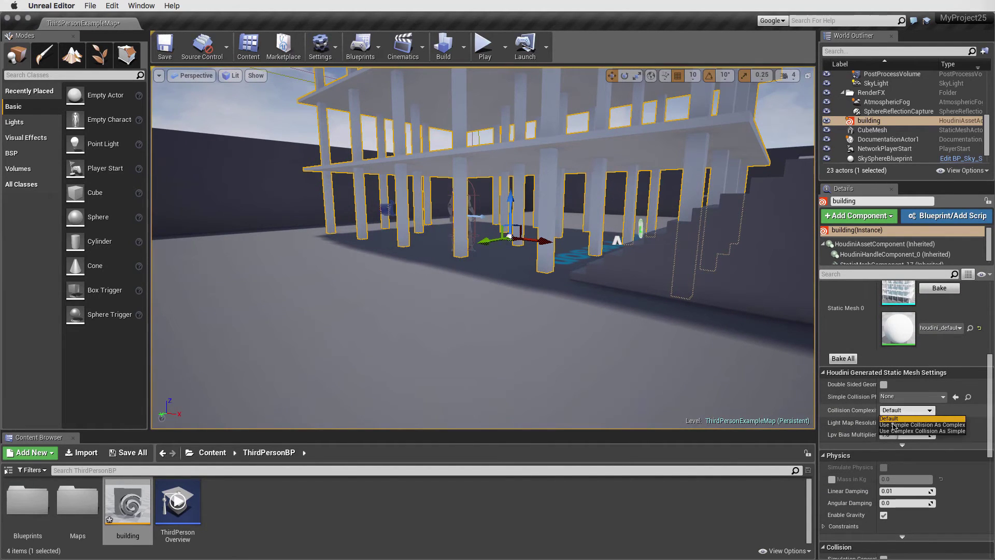
{"action": "left_click", "coordinate": [896, 432]}
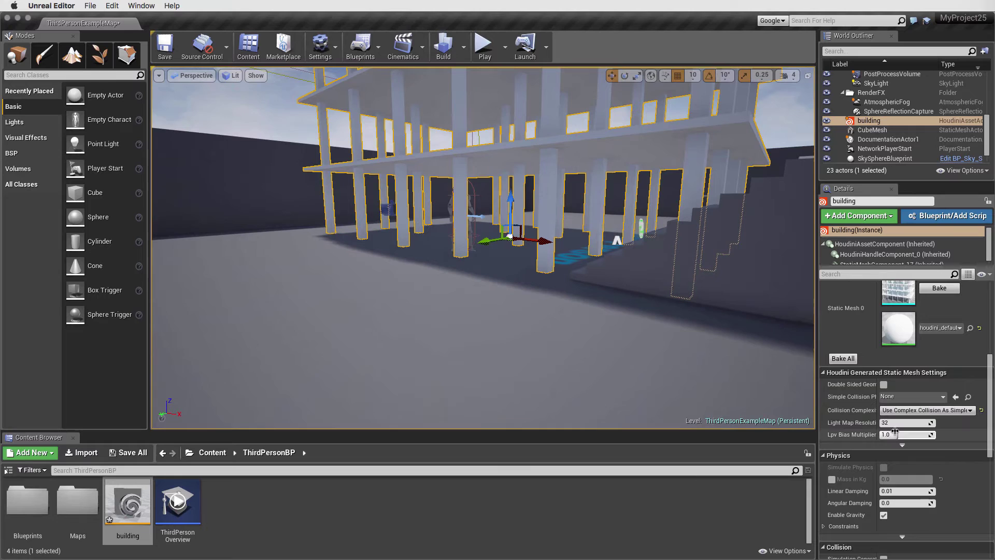
Play the level again, run the character among the building's columns to test collisions, and return to the building's Houdini parameters
{"action": "left_click", "coordinate": [484, 48]}
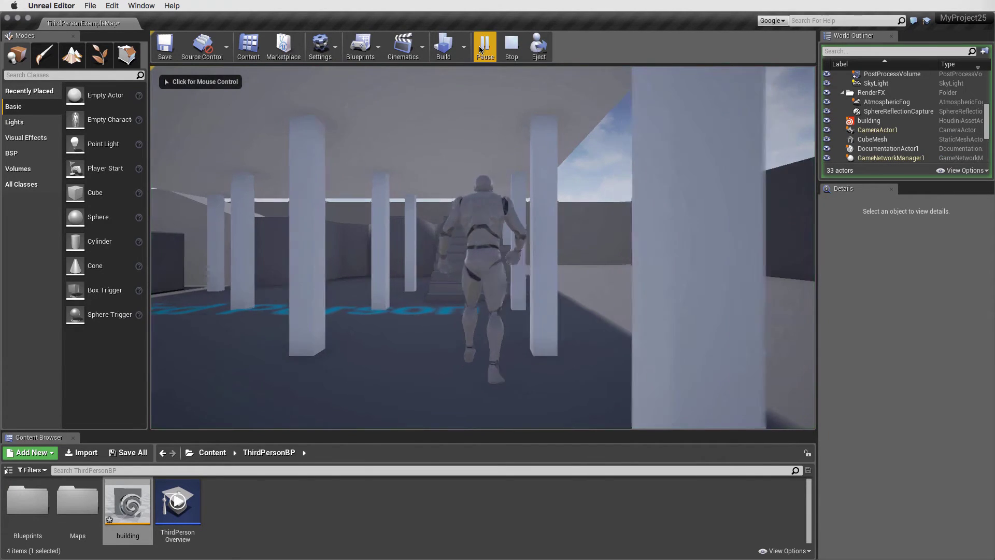
{"action": "key", "text": "Right"}
{"action": "key", "text": "Up"}
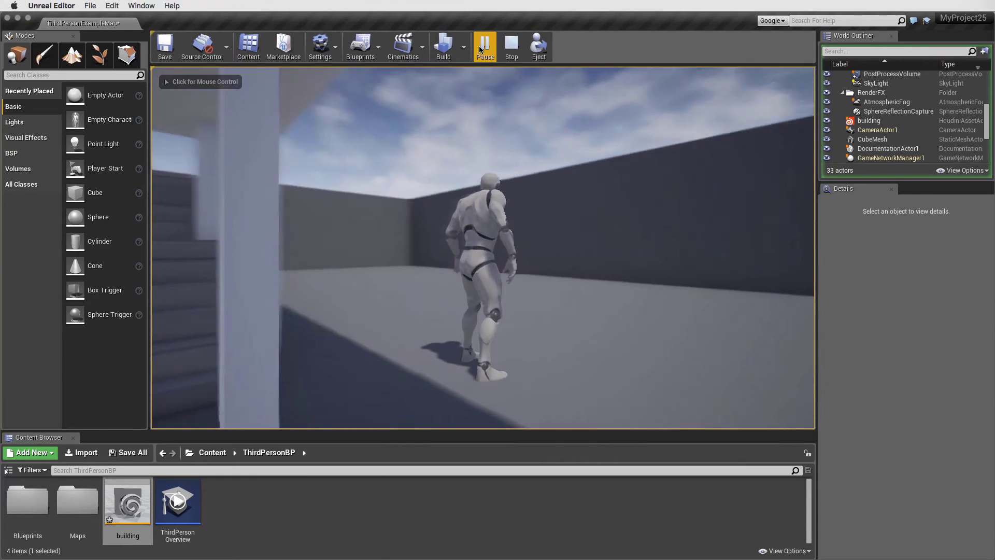
{"action": "key", "text": "Left"}
{"action": "key", "text": "Right"}
{"action": "key", "text": "Up"}
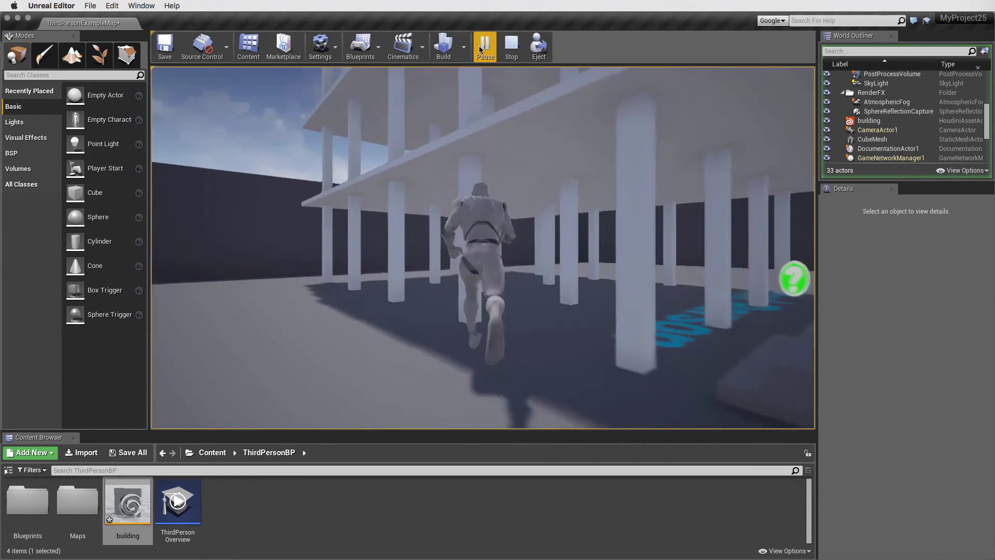
{"action": "key", "text": "w"}
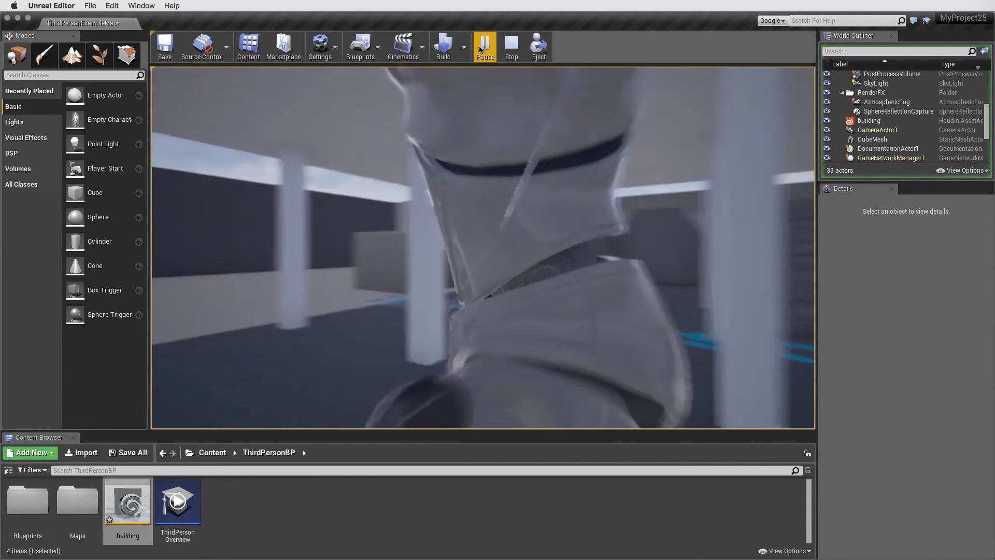
{"action": "key", "text": "w"}
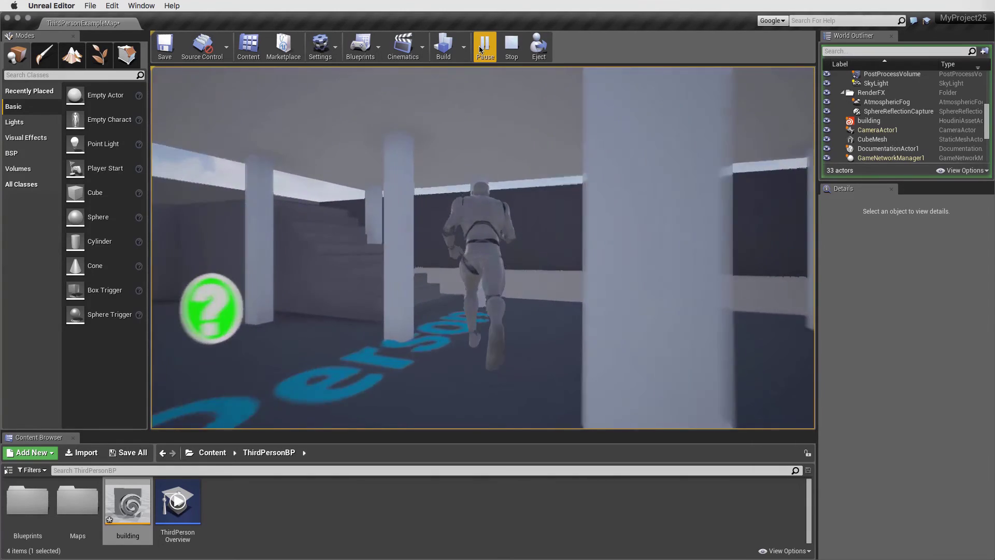
{"action": "key", "text": "w"}
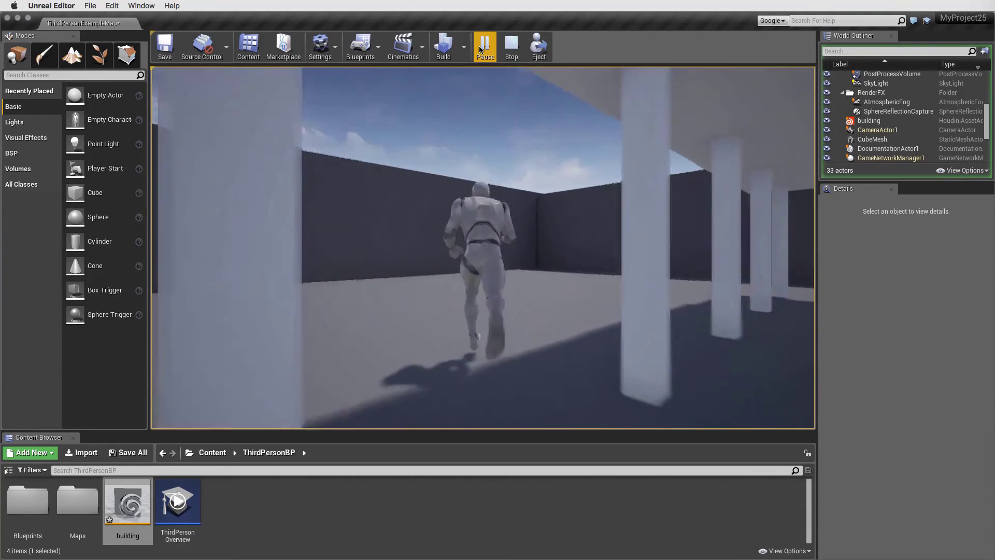
{"action": "key", "text": "s"}
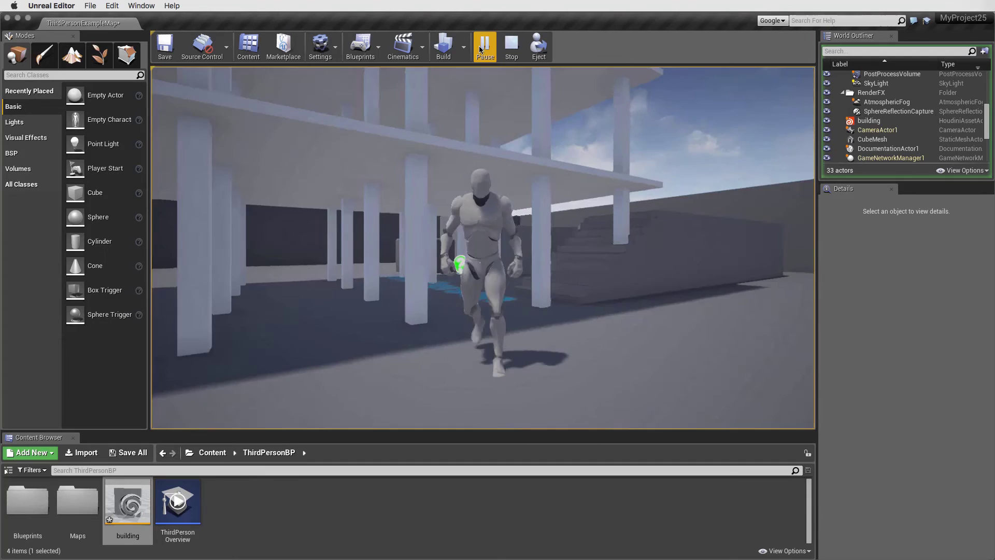
{"action": "left_click", "coordinate": [512, 48]}
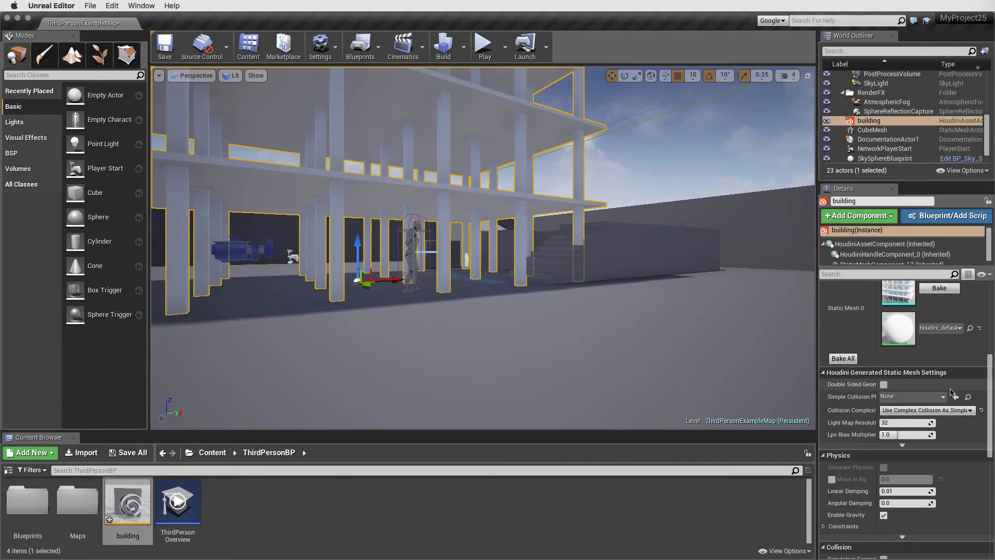
{"action": "scroll", "coordinate": [896, 409], "scroll_direction": "up", "scroll_amount": 10}
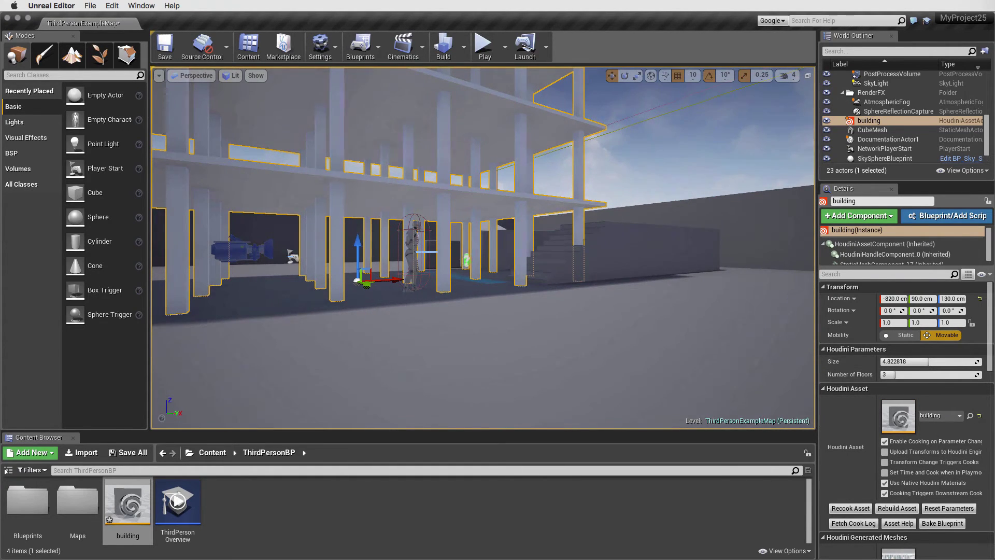
{"action": "left_click_drag", "start_coordinate": [466, 249], "coordinate": [552, 290], "text": "alt"}
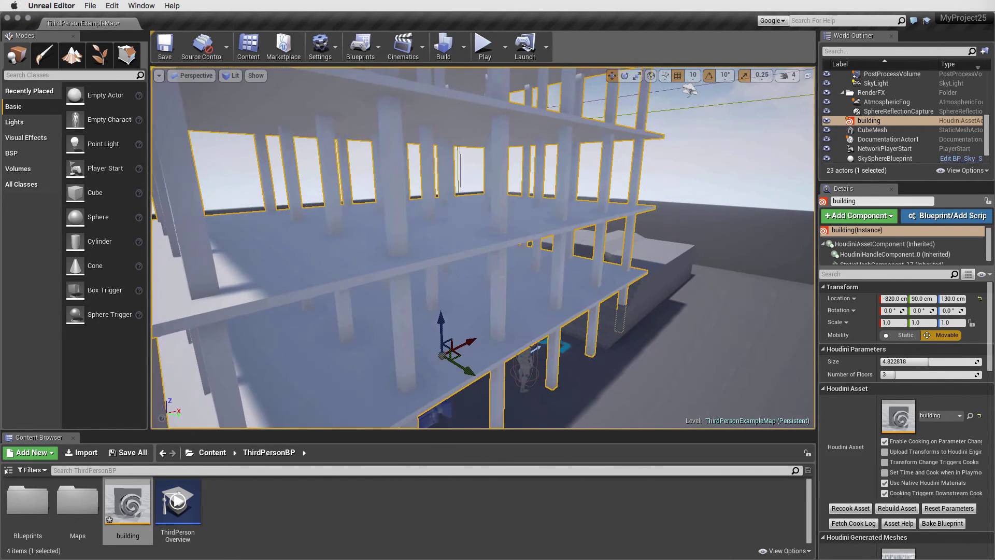
{"action": "scroll", "coordinate": [540, 182], "scroll_direction": "down", "scroll_amount": 5}
{"action": "key", "text": "f"}
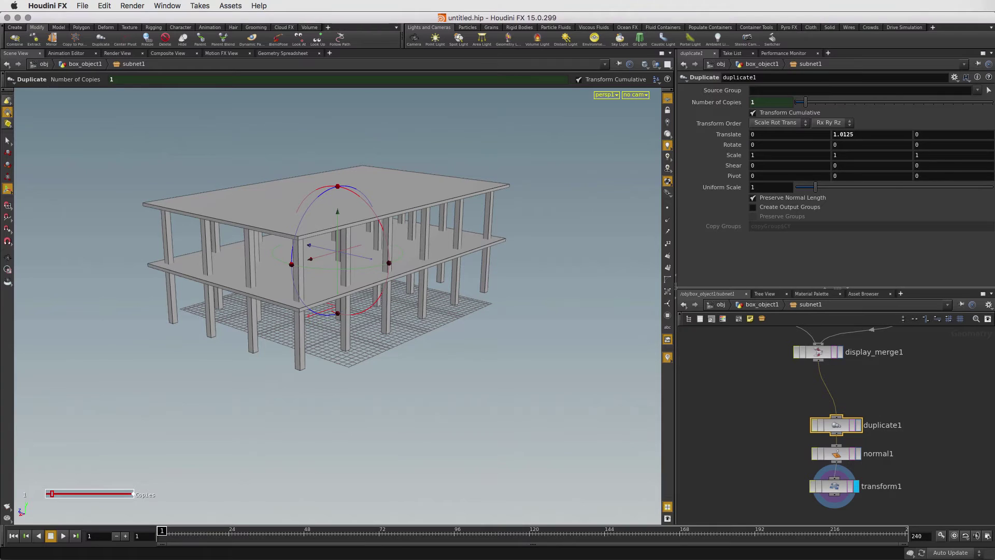
Switch to Houdini and set the Axis Divisions of the floor slab's box2 node to 6, 2 and 4
{"action": "key", "text": "s"}
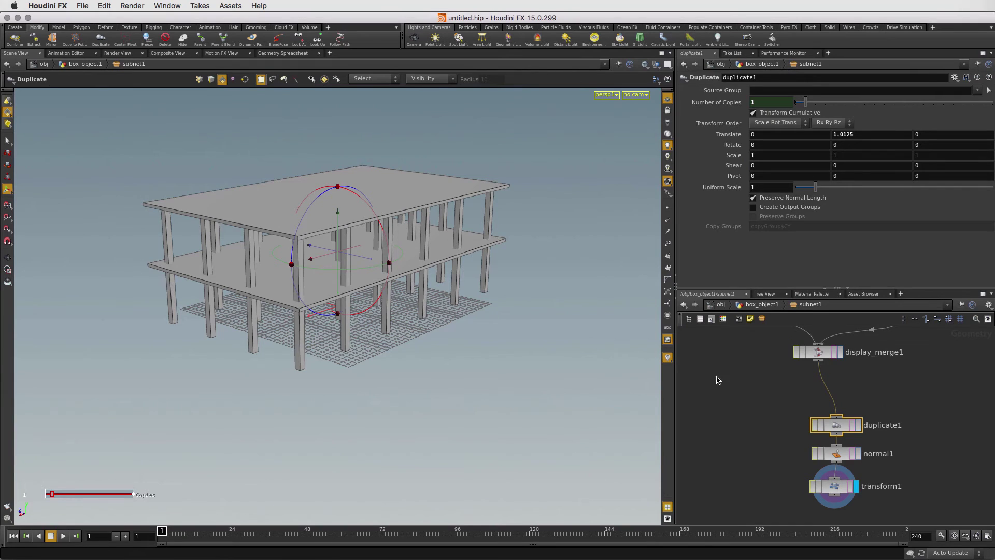
{"action": "left_click", "coordinate": [410, 202]}
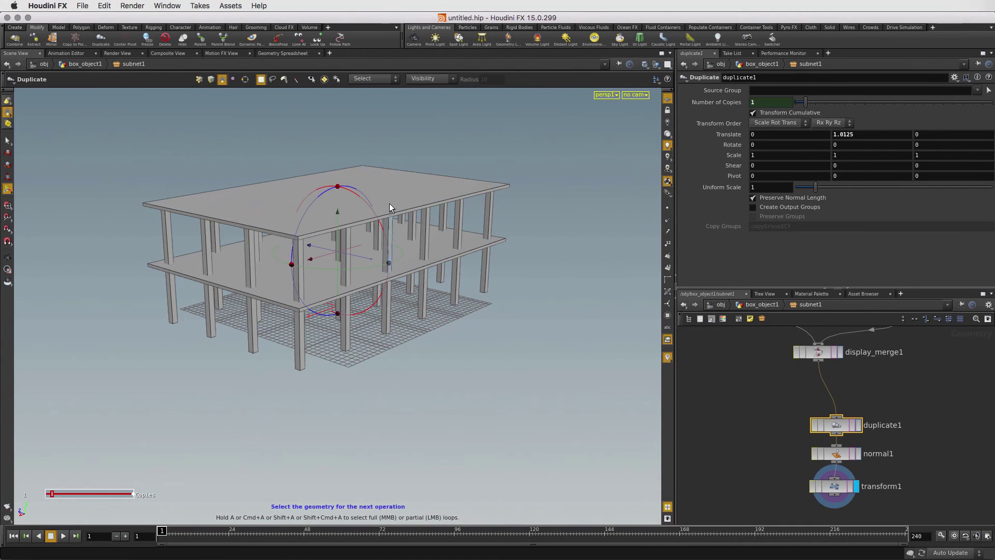
{"action": "left_click", "coordinate": [371, 282]}
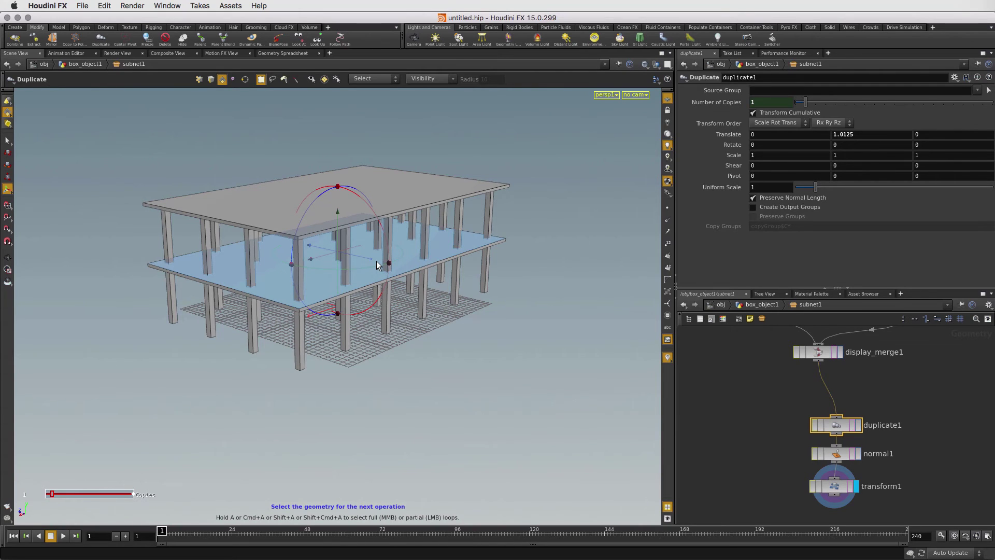
{"action": "left_click", "coordinate": [751, 387]}
{"action": "middle_click_drag", "start_coordinate": [748, 369], "coordinate": [724, 466]}
{"action": "middle_click_drag", "start_coordinate": [923, 443], "coordinate": [907, 461]}
{"action": "left_click_drag", "start_coordinate": [861, 378], "coordinate": [863, 348]}
{"action": "left_click_drag", "start_coordinate": [864, 426], "coordinate": [861, 374]}
{"action": "left_click", "coordinate": [863, 347]}
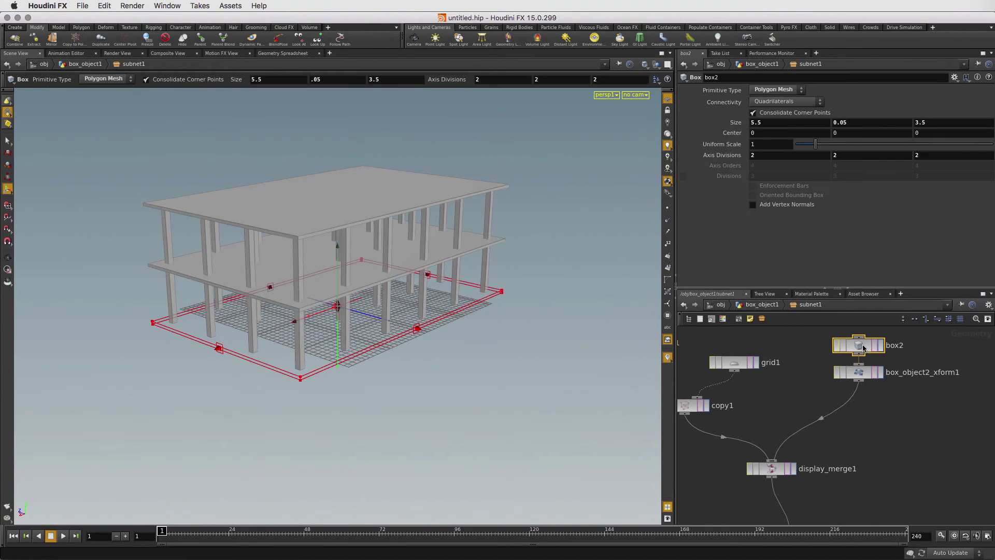
{"action": "left_click", "coordinate": [749, 157]}
{"action": "type", "text": "6"}
{"action": "key", "text": "Tab"}
{"action": "key", "text": "Tab"}
{"action": "type", "text": "4"}
{"action": "key", "text": "Tab"}
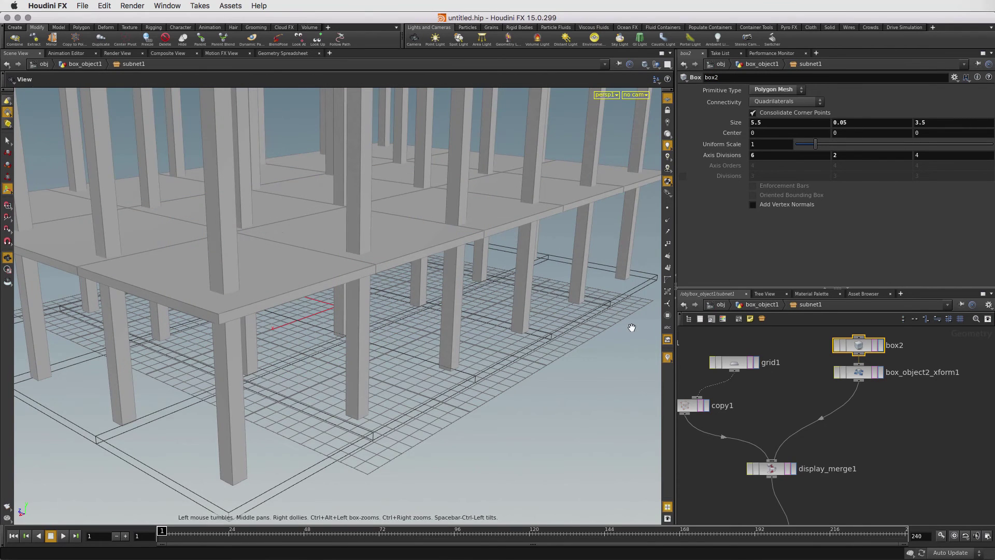
Display box_object2_xform1 and PolyExtrude the last edge face on the slab's long side outward by about 0.87 as an upper landing
{"action": "left_click", "coordinate": [881, 372]}
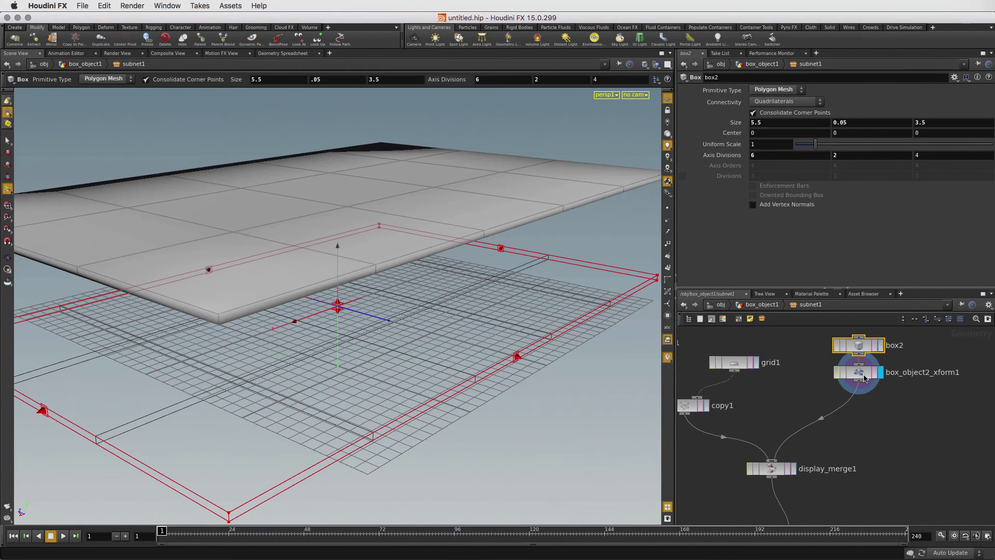
{"action": "right_click_drag", "start_coordinate": [499, 271], "coordinate": [429, 284]}
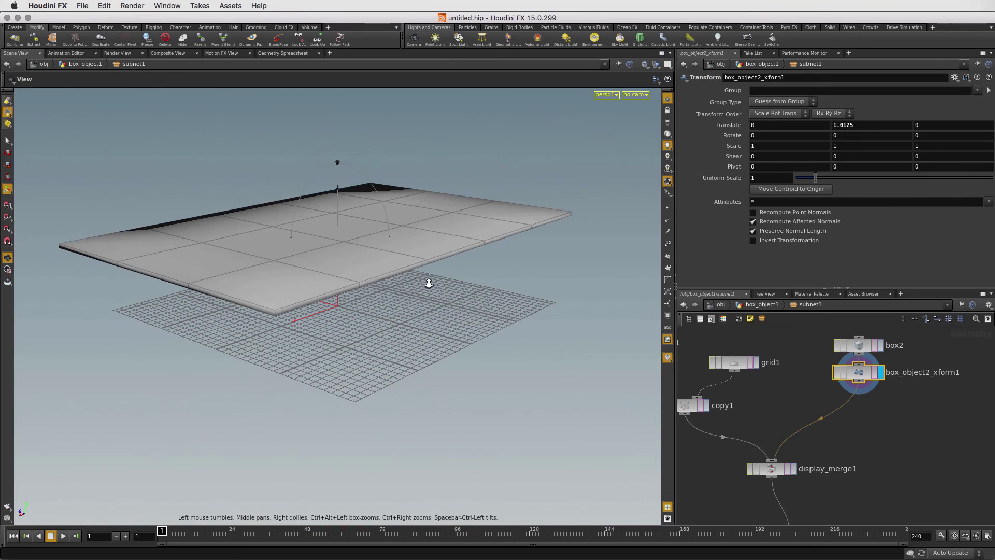
{"action": "left_click_drag", "start_coordinate": [505, 281], "coordinate": [476, 285]}
{"action": "key", "text": "Return"}
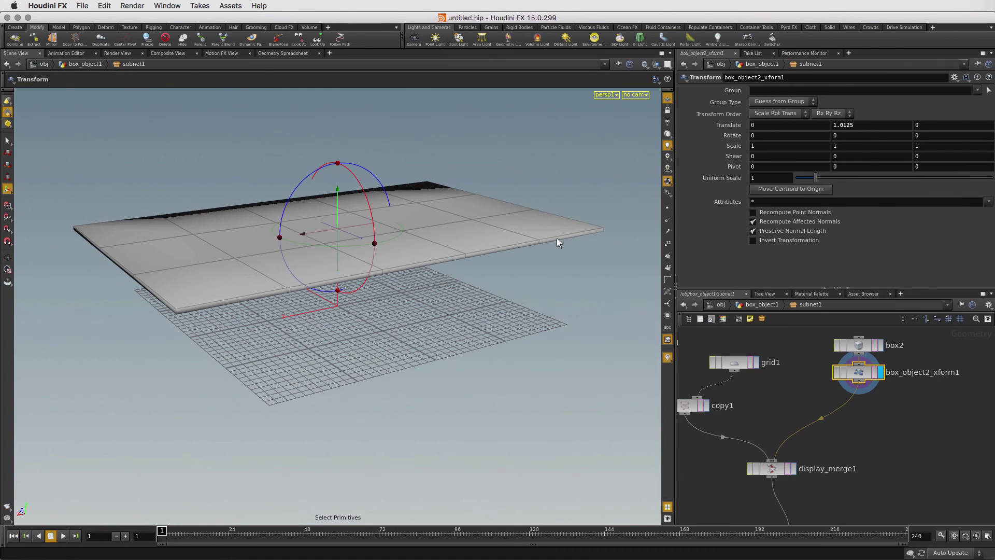
{"action": "key", "text": "s"}
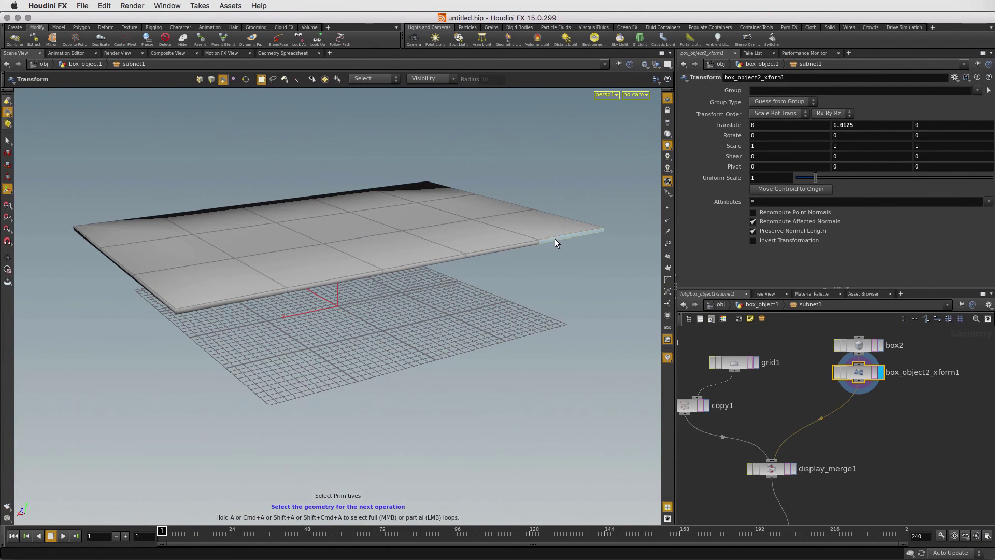
{"action": "left_click", "coordinate": [81, 27]}
{"action": "left_click", "coordinate": [25, 39]}
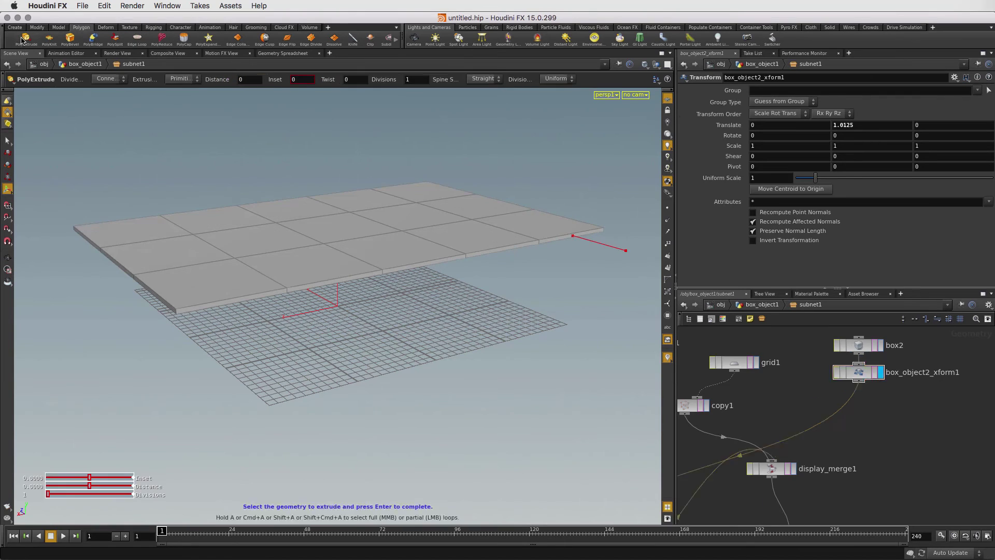
{"action": "left_click_drag", "start_coordinate": [590, 241], "coordinate": [652, 267]}
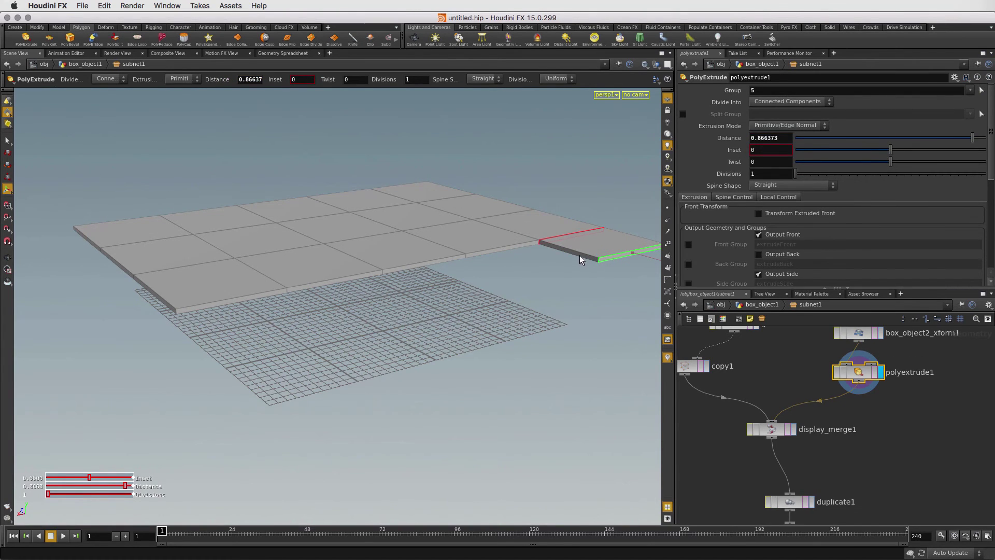
PolyExtrude the upper landing's side face with Transform Extruded Front enabled, pulling it diagonally down alongside the slab to form a ramp
{"action": "key", "text": "s"}
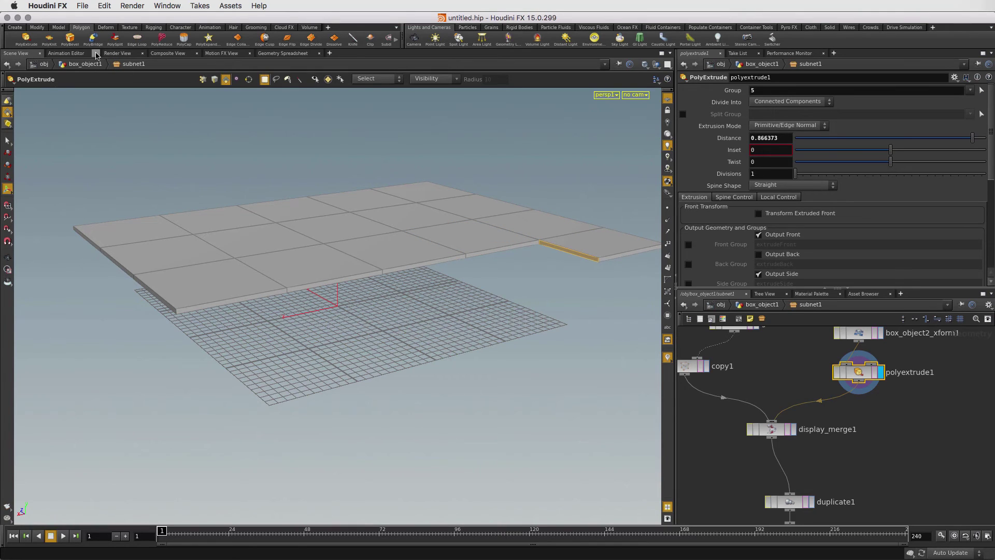
{"action": "left_click", "coordinate": [21, 40]}
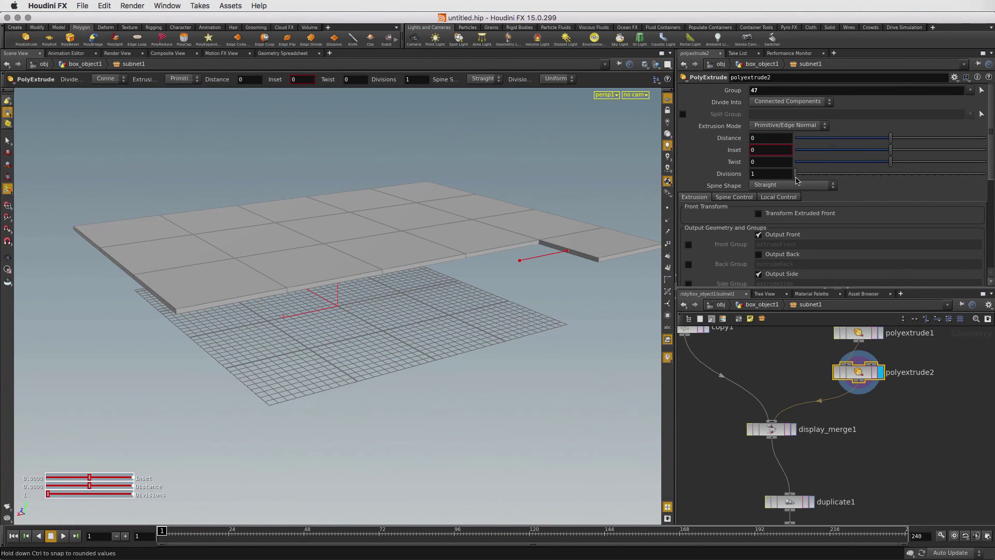
{"action": "left_click", "coordinate": [784, 214]}
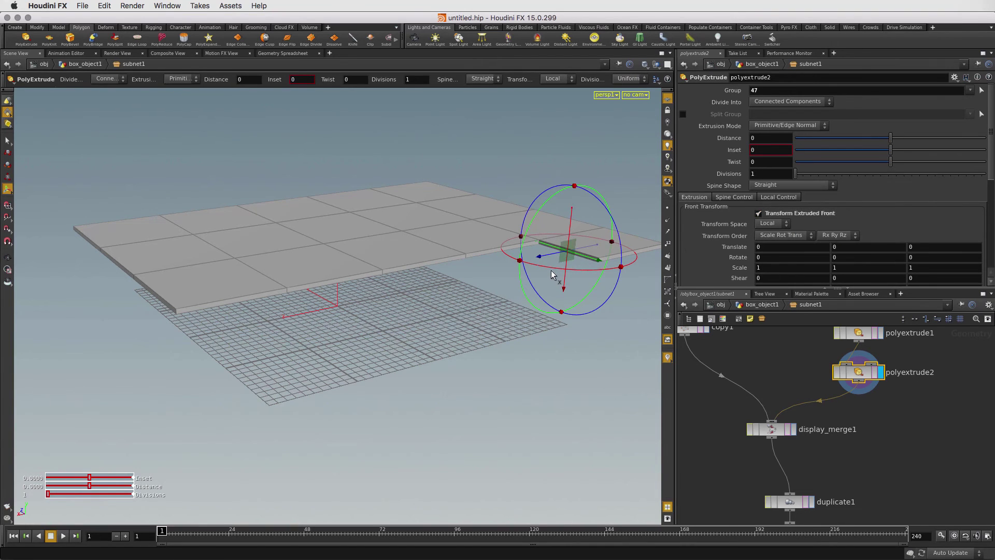
{"action": "left_click_drag", "start_coordinate": [535, 252], "coordinate": [449, 343]}
PolyExtrude the ramp's lower end face by about 0.89 as a bottom landing, and display the whole building through transform1
{"action": "left_click", "coordinate": [24, 39]}
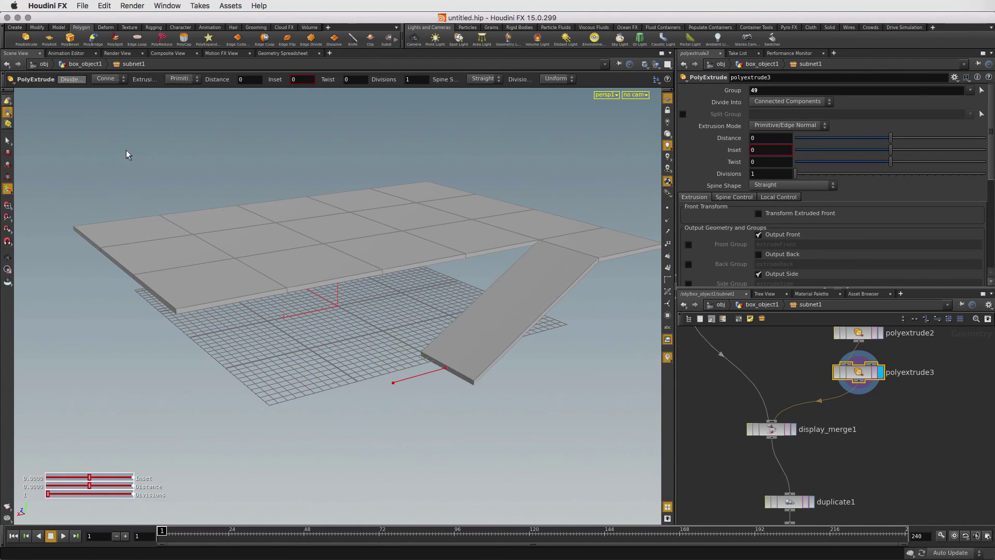
{"action": "left_click_drag", "start_coordinate": [415, 375], "coordinate": [338, 385]}
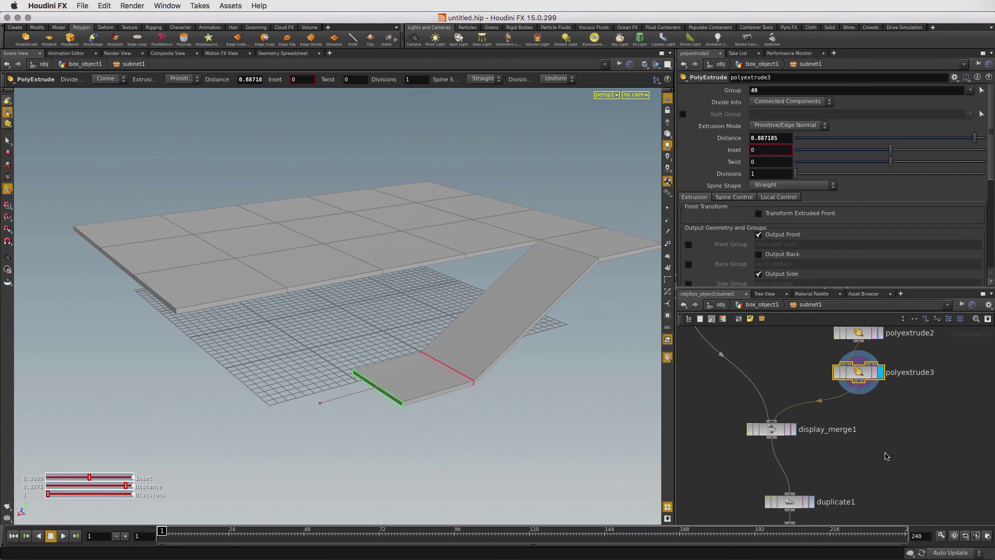
{"action": "mouse_move", "coordinate": [885, 454]}
{"action": "right_mouse_down"}
{"action": "mouse_move", "coordinate": [863, 456]}
{"action": "mouse_move", "coordinate": [891, 456]}
{"action": "right_mouse_up"}
{"action": "middle_click_drag", "start_coordinate": [892, 456], "coordinate": [878, 394]}
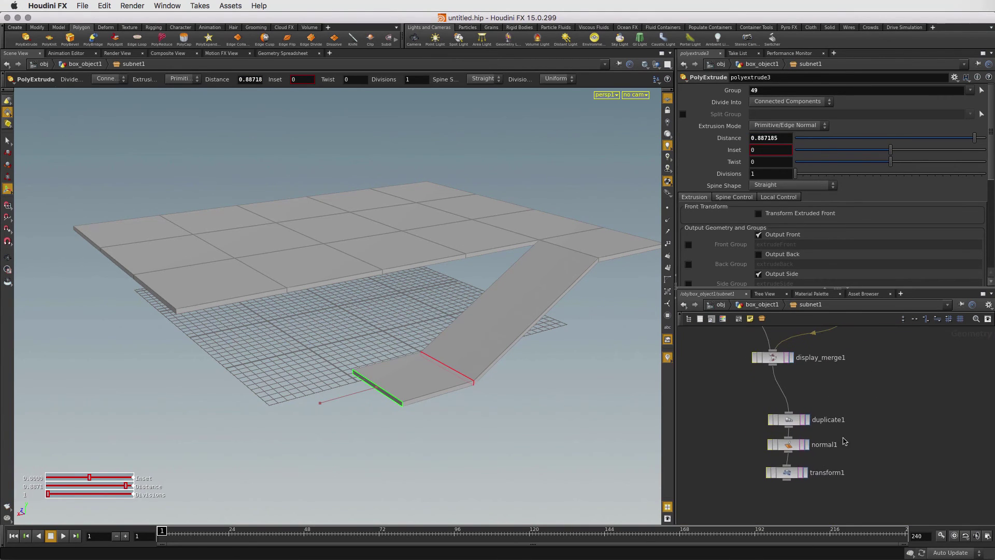
{"action": "left_click", "coordinate": [805, 473]}
{"action": "left_click_drag", "start_coordinate": [543, 423], "coordinate": [509, 406]}
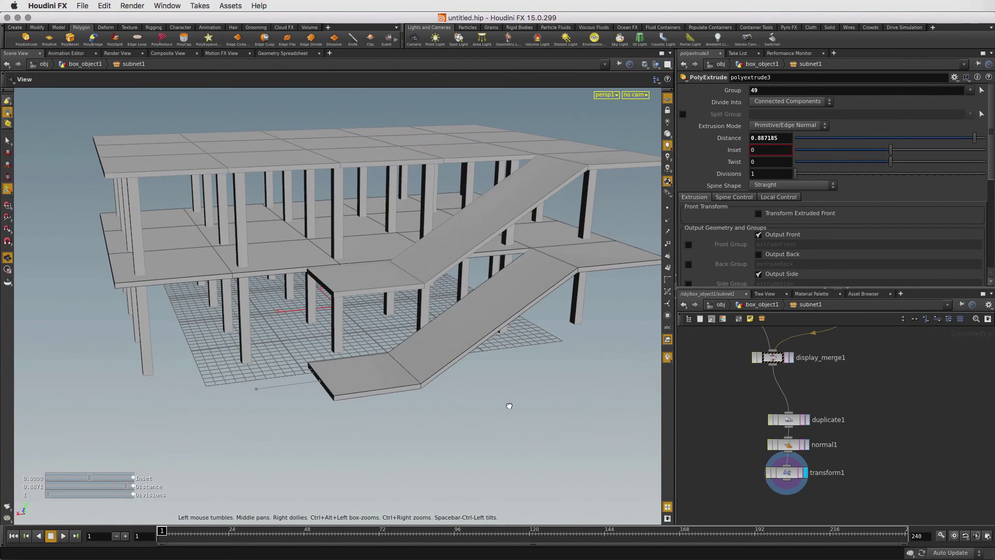
{"action": "key", "text": "Return"}
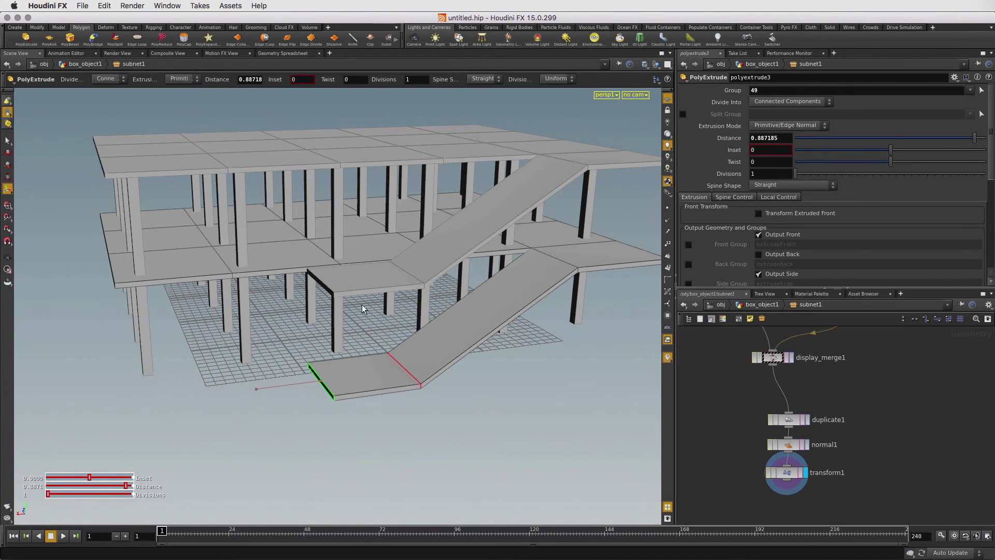
Adjust the ramp's extruded front in polyextrude2 to a Translate of about 1.01, 0, 2.27
{"action": "scroll", "coordinate": [876, 423], "scroll_direction": "down", "scroll_amount": 4}
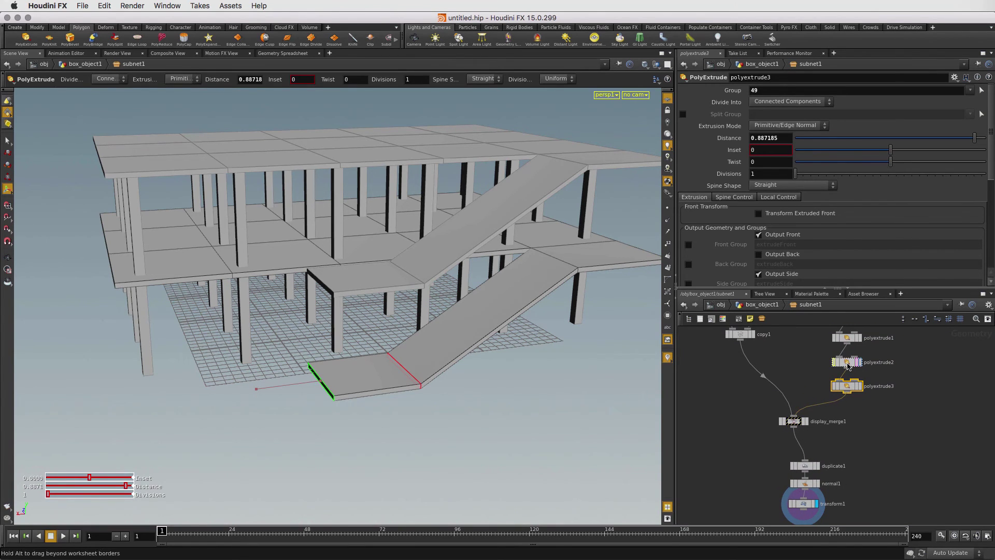
{"action": "left_click", "coordinate": [848, 366]}
{"action": "left_click_drag", "start_coordinate": [414, 372], "coordinate": [346, 363]}
{"action": "right_click_drag", "start_coordinate": [465, 392], "coordinate": [350, 406], "text": "alt"}
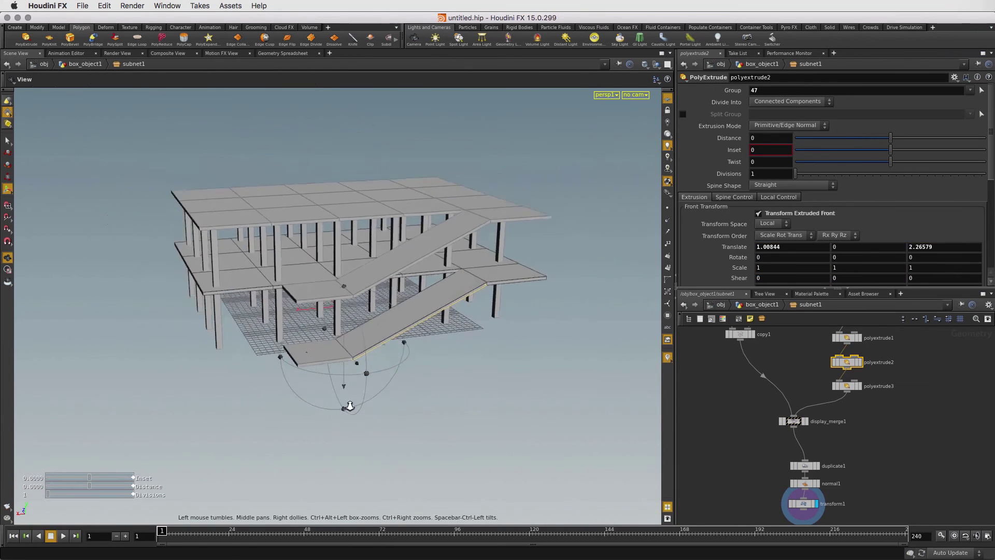
{"action": "left_click_drag", "start_coordinate": [350, 406], "coordinate": [408, 409]}
Save the updated building digital asset with its new ramps
{"action": "scroll", "coordinate": [857, 453], "scroll_direction": "down", "scroll_amount": 3}
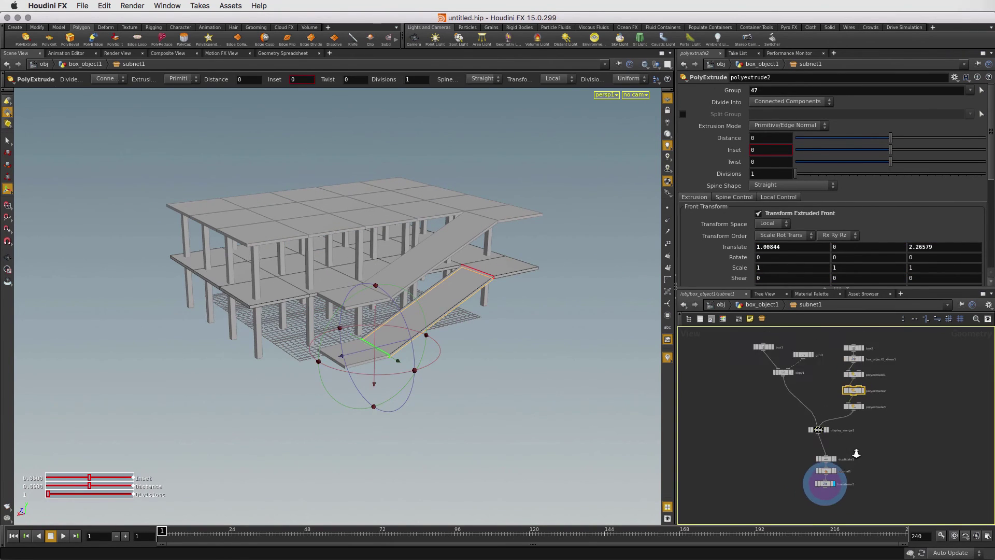
{"action": "scroll", "coordinate": [857, 454], "scroll_direction": "up", "scroll_amount": 2}
{"action": "left_click", "coordinate": [230, 6]}
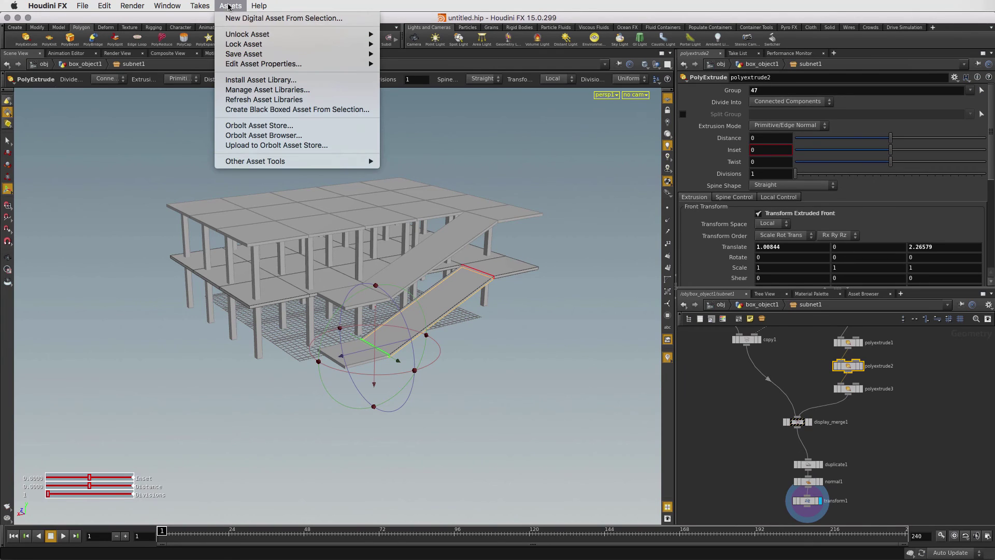
{"action": "mouse_move", "coordinate": [362, 54]}
{"action": "left_click", "coordinate": [404, 54]}
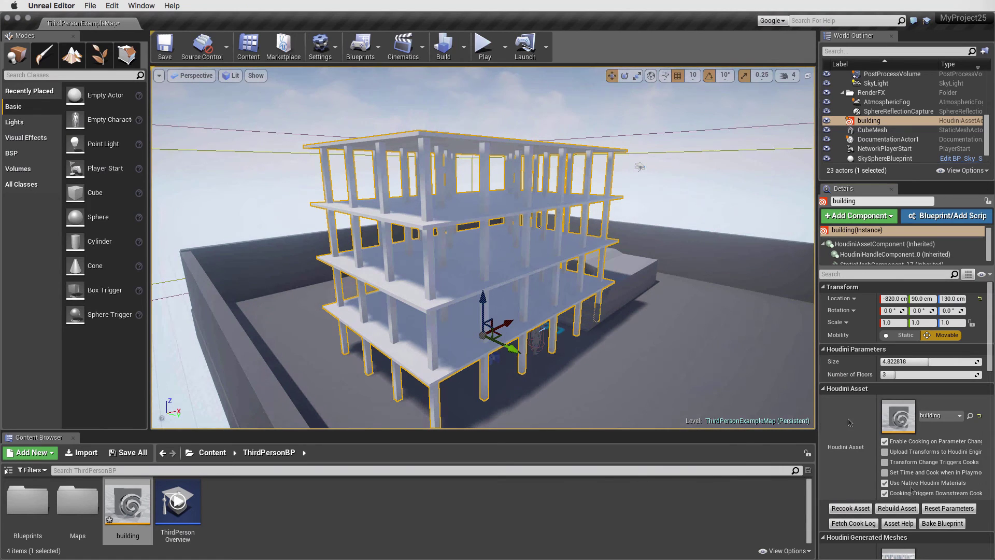
Switch to Unreal Editor, rebuild the placed building asset, and inspect its ramp side
{"action": "left_click", "coordinate": [904, 509]}
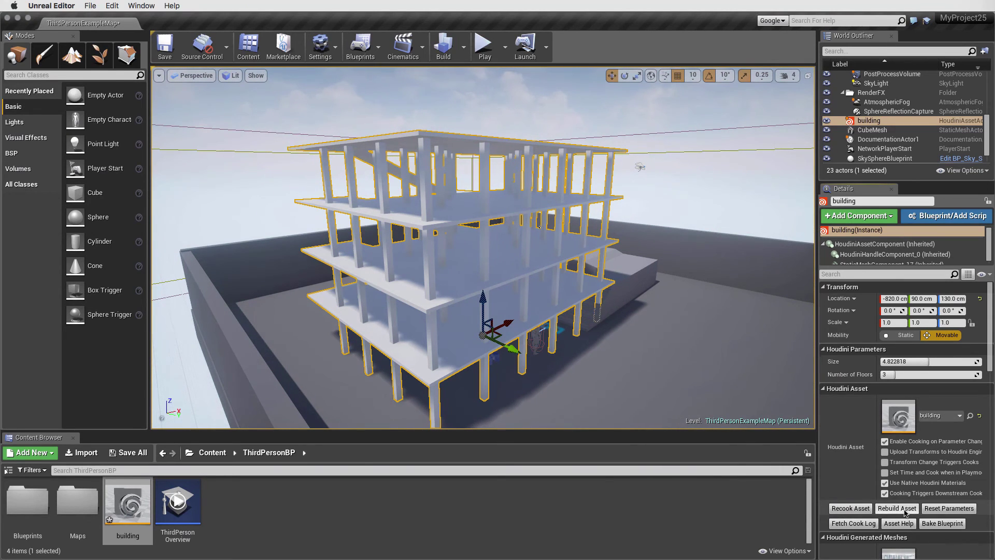
{"action": "key", "text": "e"}
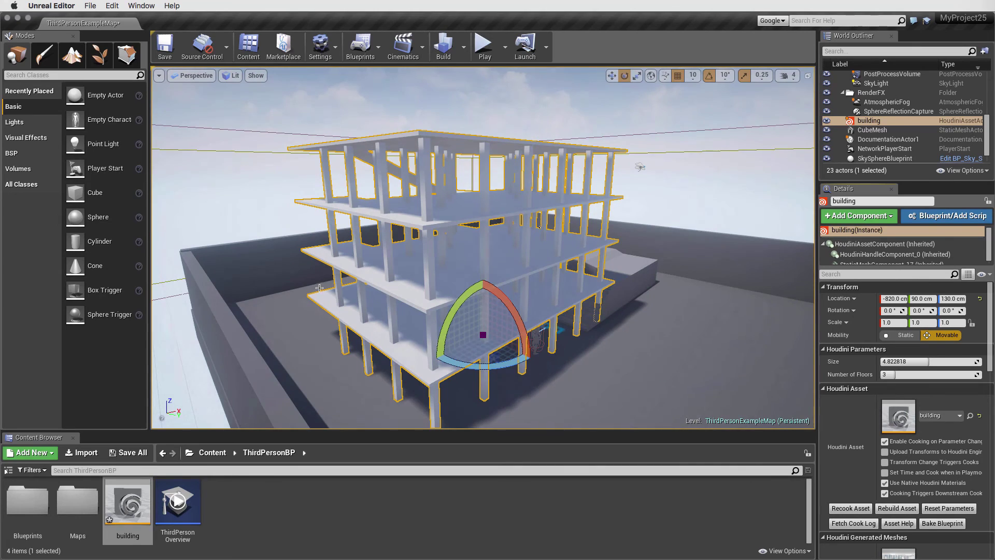
{"action": "left_click_drag", "start_coordinate": [319, 287], "coordinate": [563, 284], "text": "alt"}
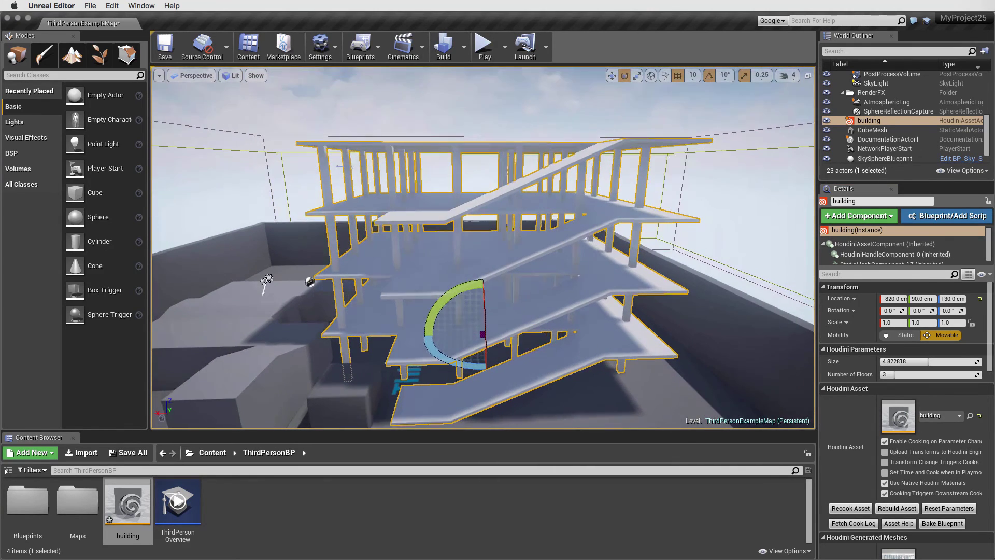
{"action": "left_click_drag", "start_coordinate": [266, 280], "coordinate": [267, 279]}
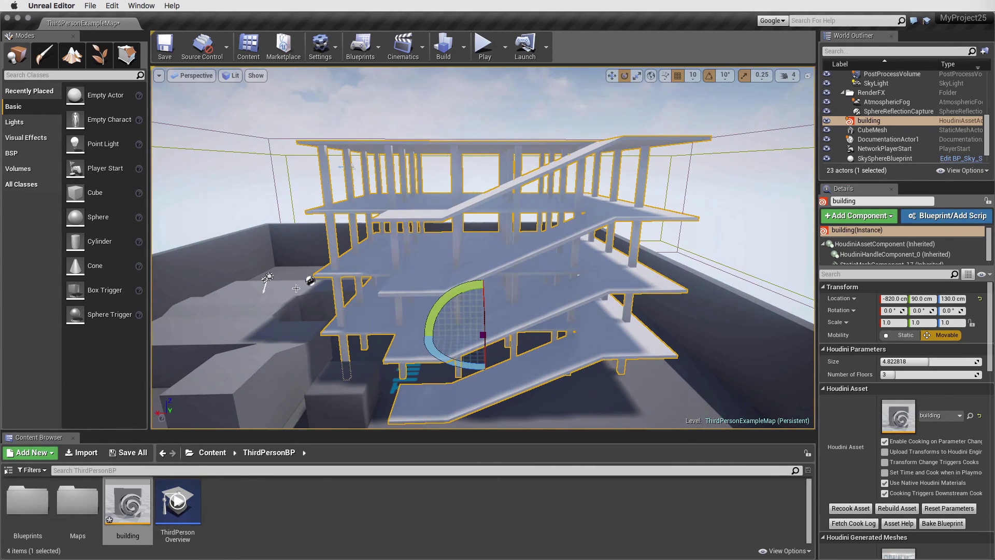
Play the level and run the character out from the columns and up the ramp onto the floor above
{"action": "left_click", "coordinate": [485, 48]}
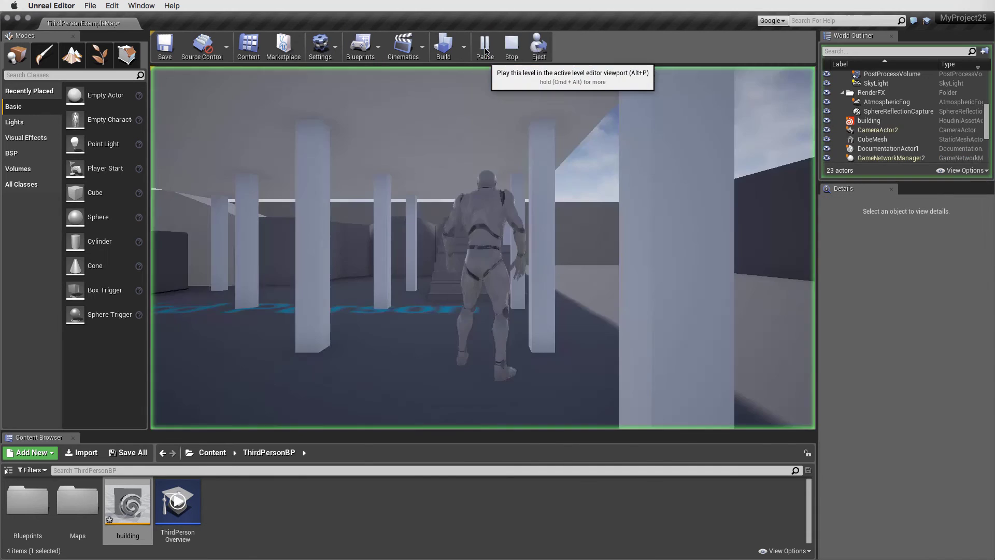
{"action": "key", "text": "Left"}
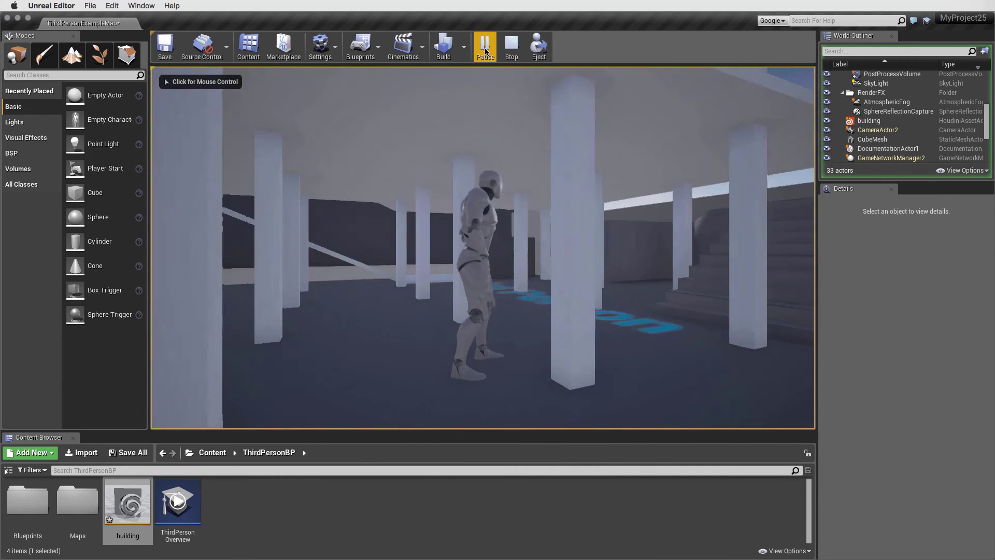
{"action": "key", "text": "Up"}
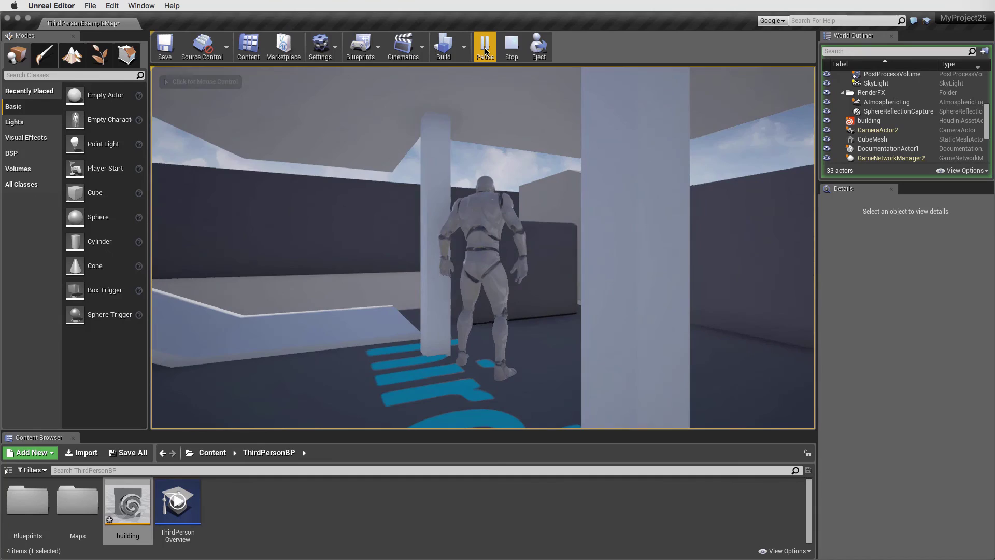
{"action": "key", "text": "Down"}
{"action": "key", "text": "Left"}
{"action": "key", "text": "Up"}
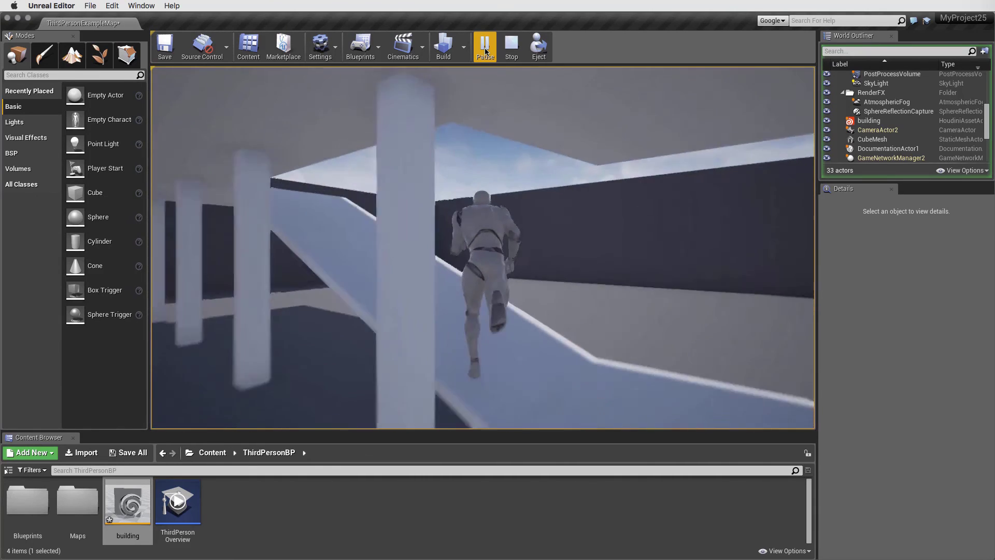
{"action": "key", "text": "w"}
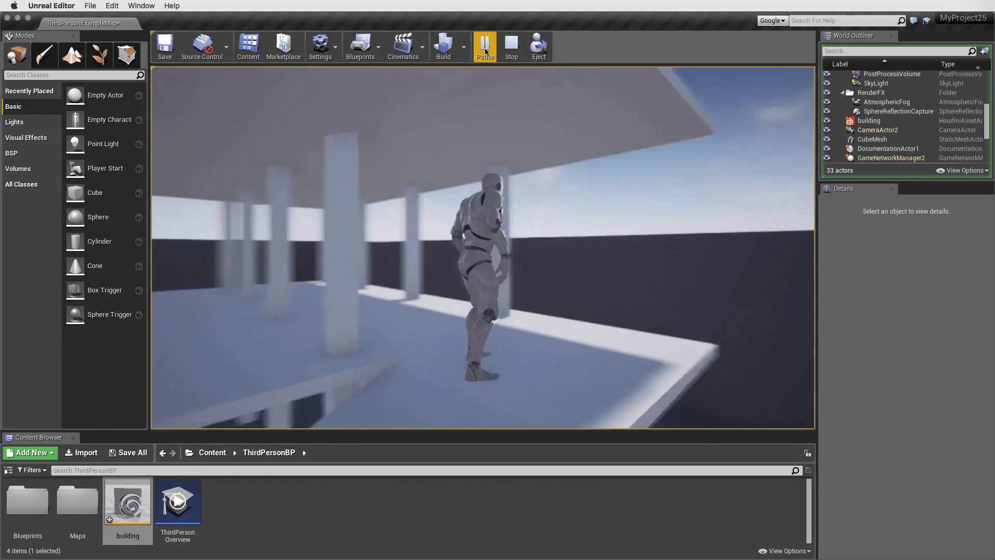
Run the character across the floor and up the next ramp to the storey above, and end the play session
{"action": "key", "text": "w"}
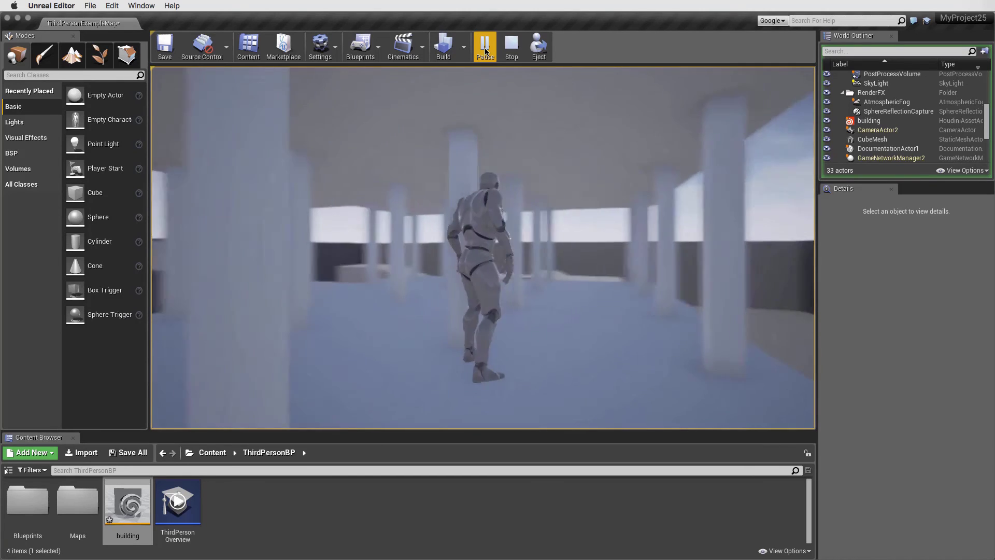
{"action": "key", "text": "w"}
{"action": "key", "text": "w"}
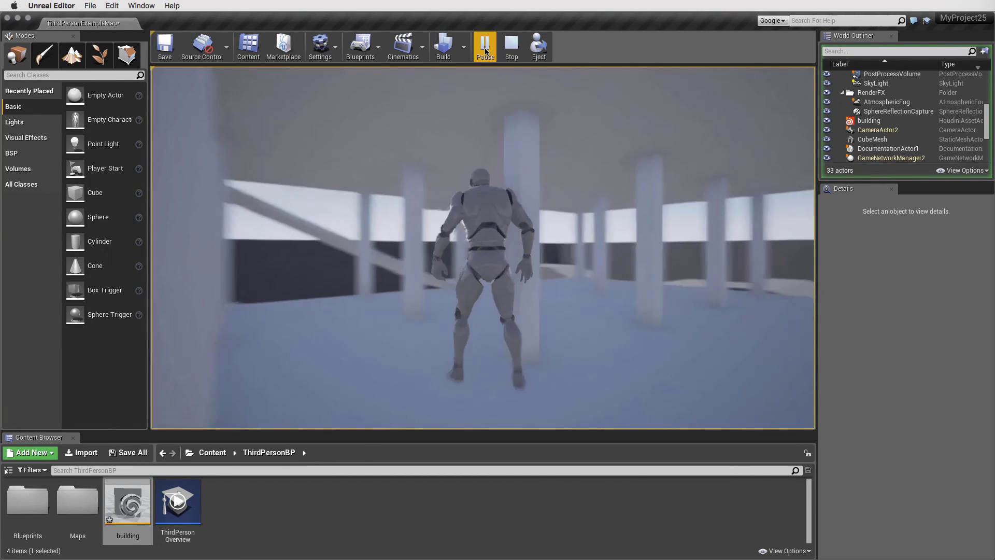
{"action": "key", "text": "w"}
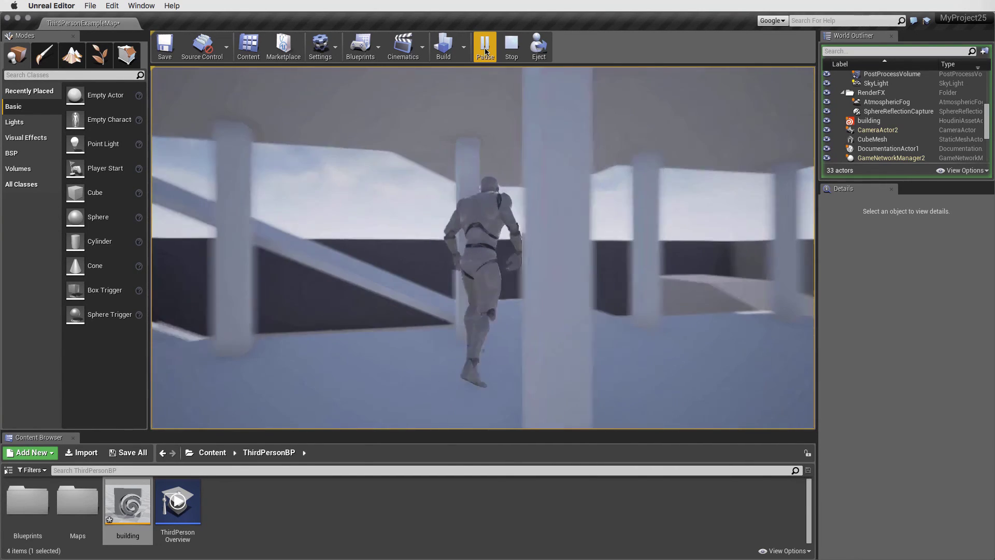
{"action": "key", "text": "w"}
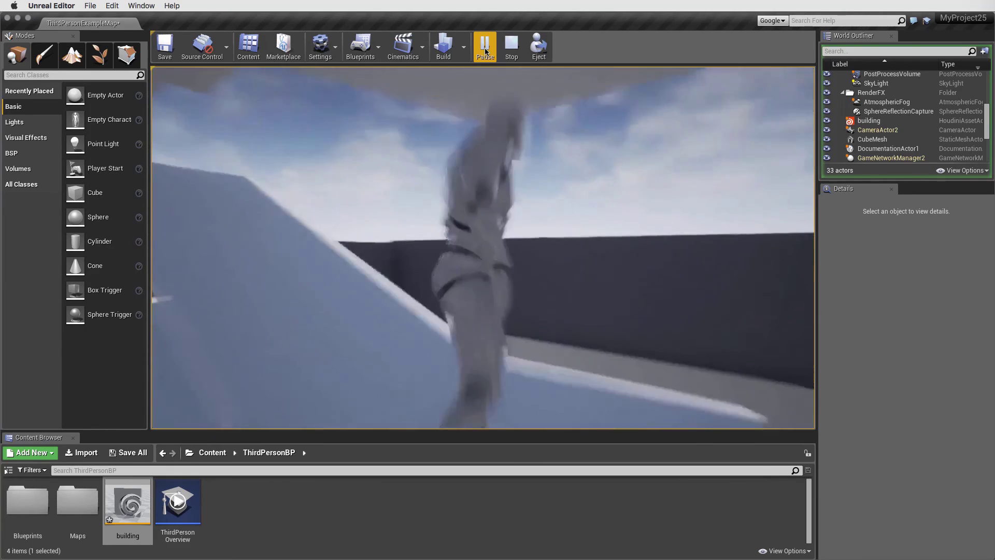
{"action": "key", "text": "w"}
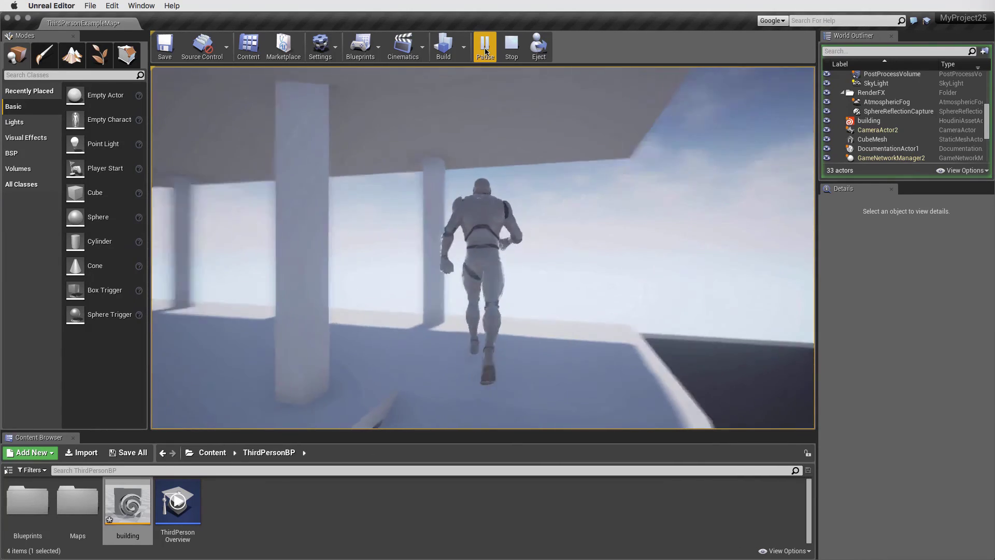
{"action": "key", "text": "w"}
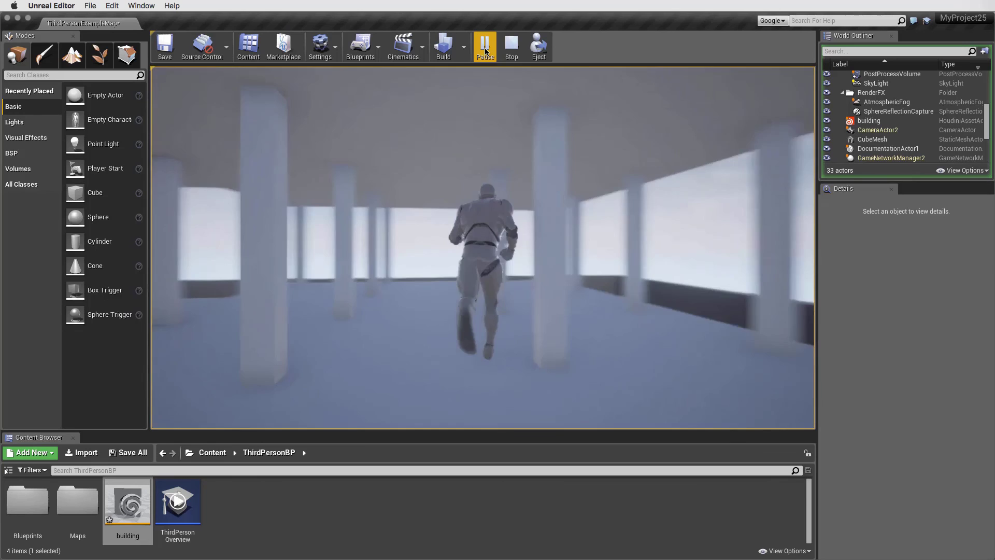
{"action": "key", "text": "w"}
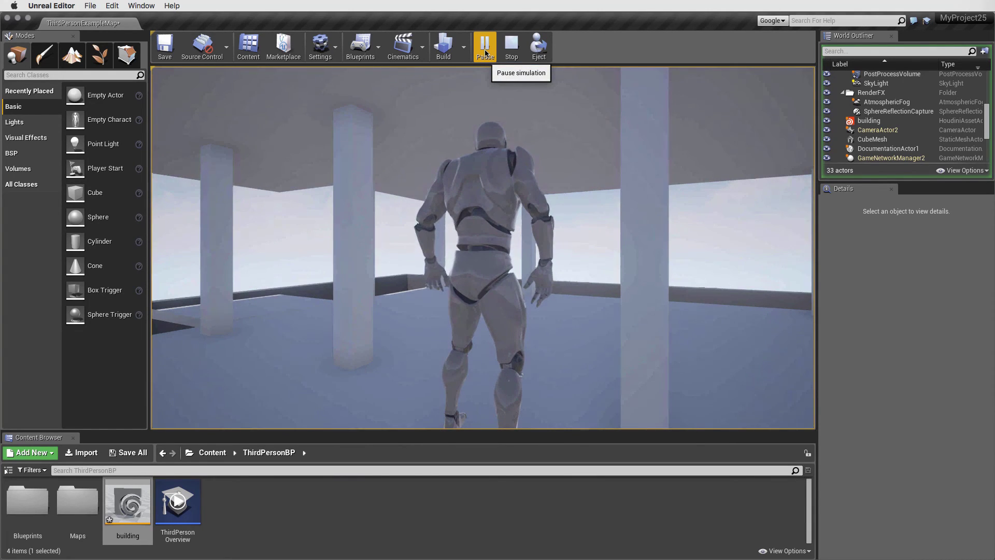
{"action": "key", "text": "Escape"}
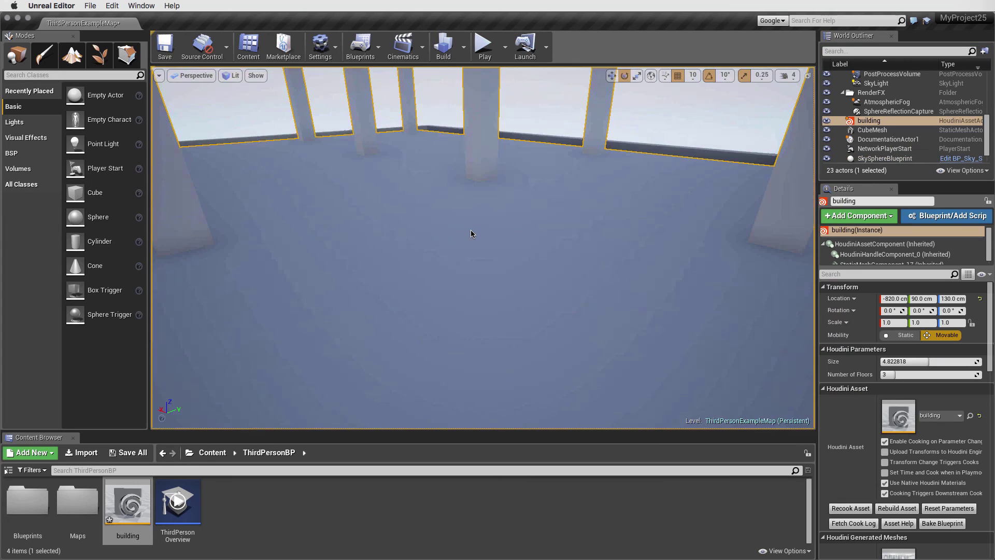
Frame the selected building and raise its Number of Floors parameter to 7
{"action": "key", "text": "f"}
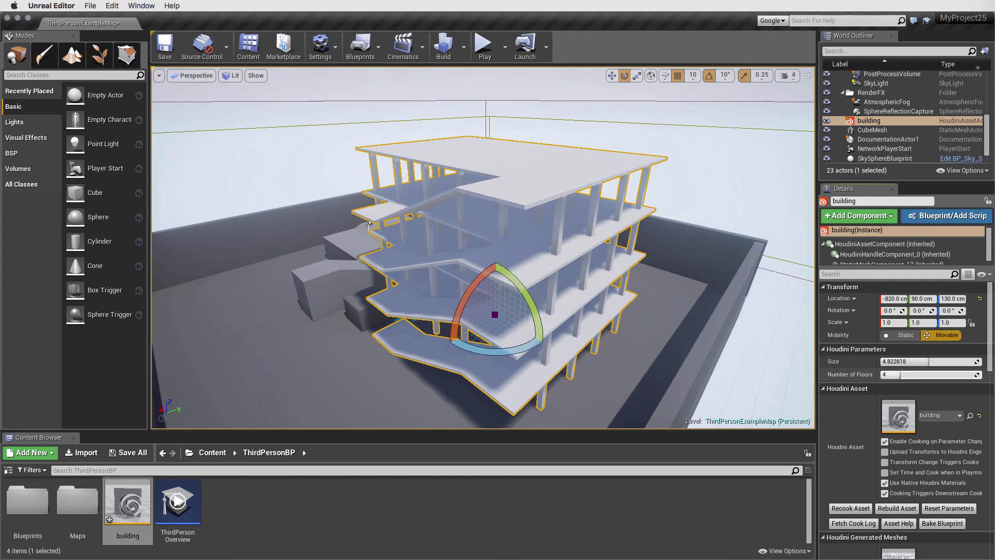
{"action": "left_click_drag", "start_coordinate": [901, 375], "coordinate": [915, 374]}
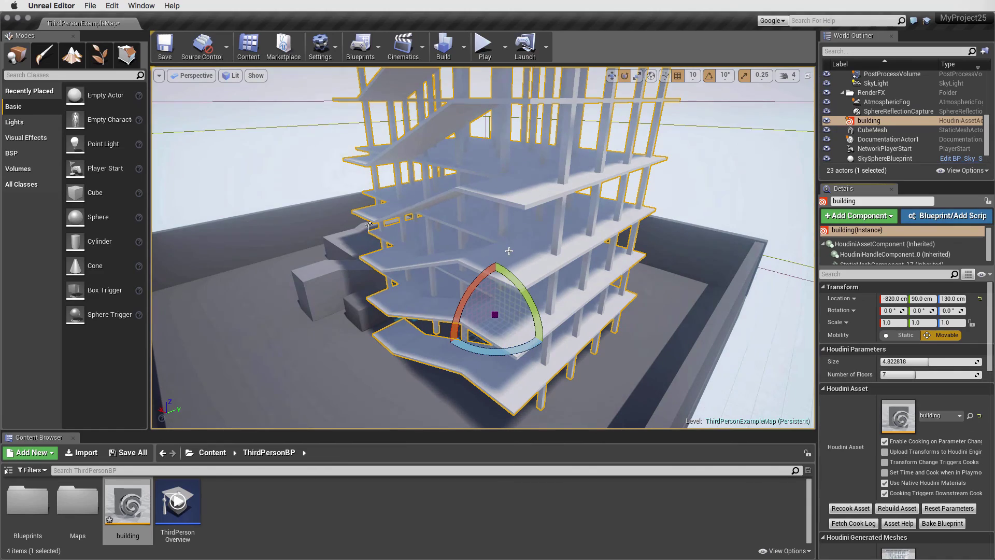
{"action": "left_click_drag", "start_coordinate": [482, 249], "coordinate": [565, 235], "text": "alt"}
Play the level, run the character out from under the building, and look up at the taller tower from outside
{"action": "left_click", "coordinate": [483, 51]}
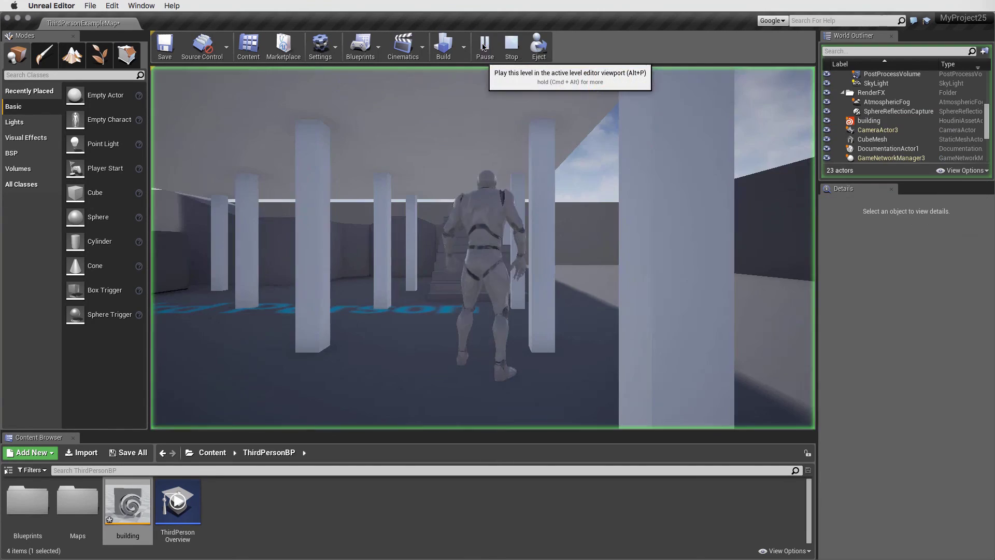
{"action": "key", "text": "Right"}
{"action": "key", "text": "Up"}
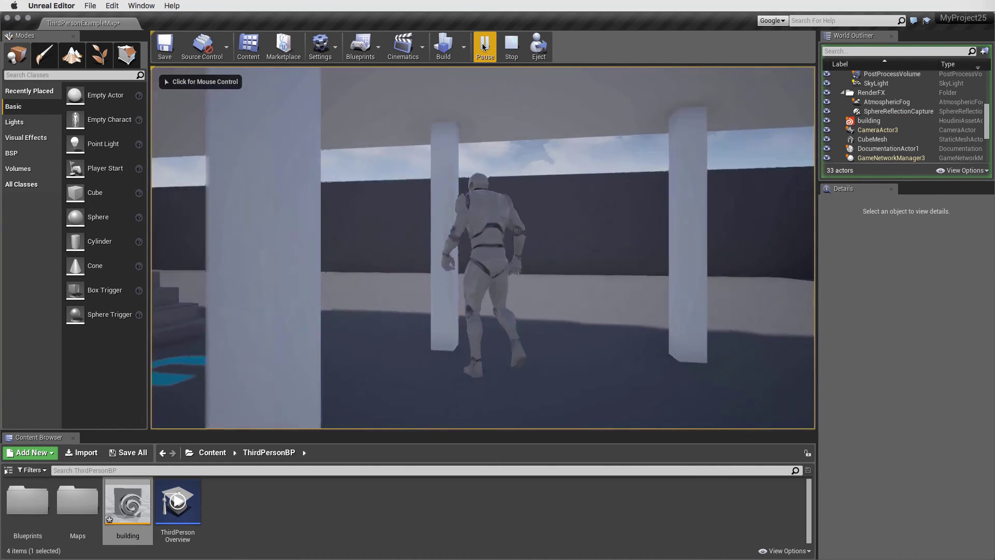
{"action": "key", "text": "Down"}
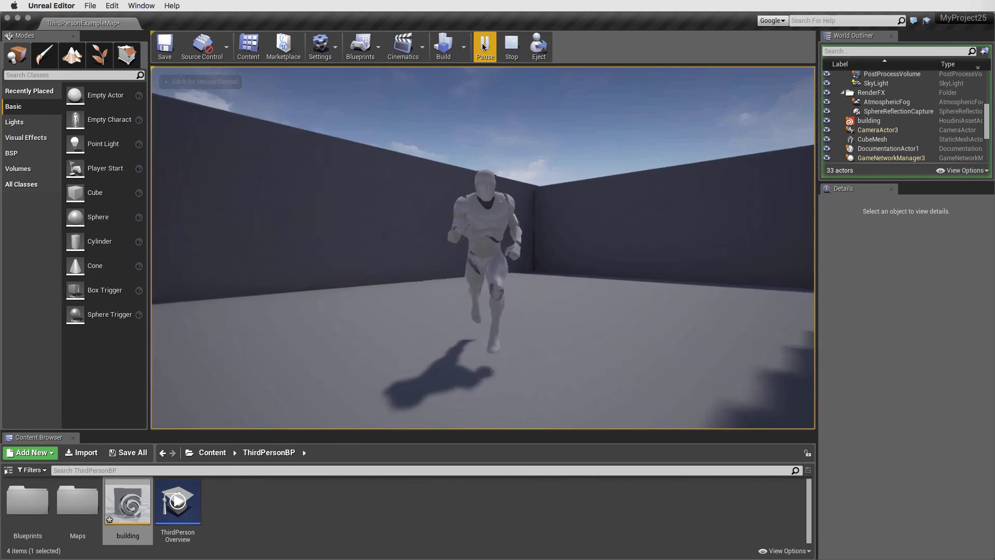
{"action": "key", "text": "Right"}
{"action": "key", "text": "Up"}
{"action": "key", "text": "Right"}
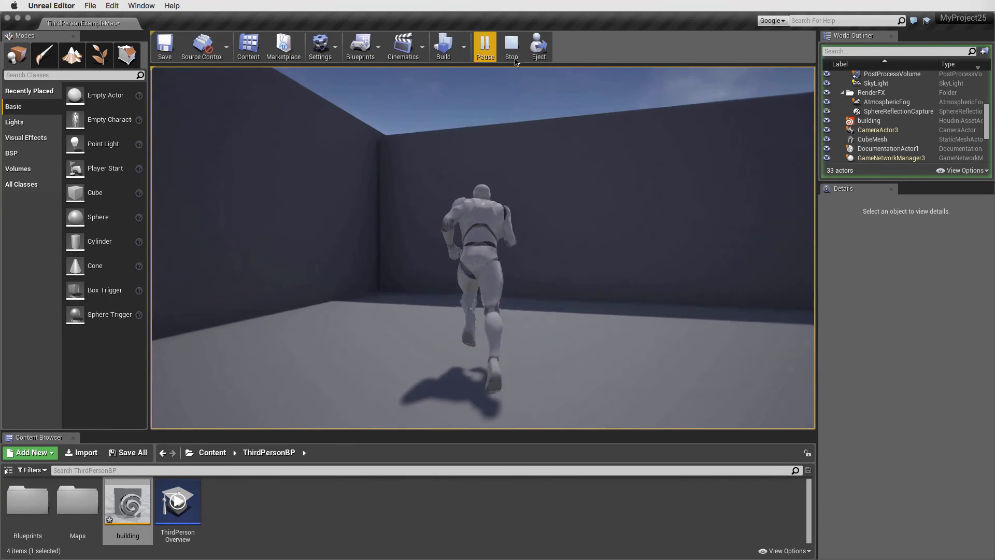
{"action": "left_click", "coordinate": [550, 155]}
{"action": "key", "text": "a"}
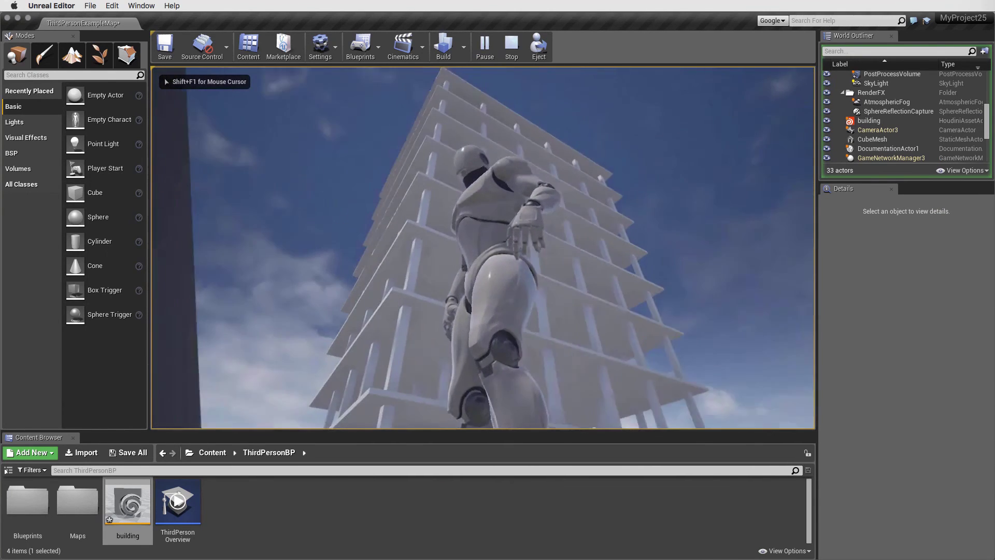